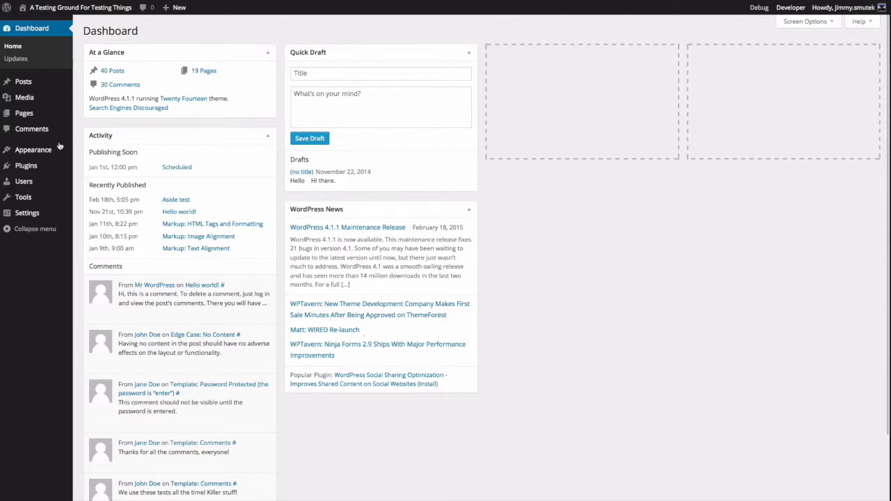
Search the plugin directory for "backwpup" to add a new plugin
mouse_move(29, 154)
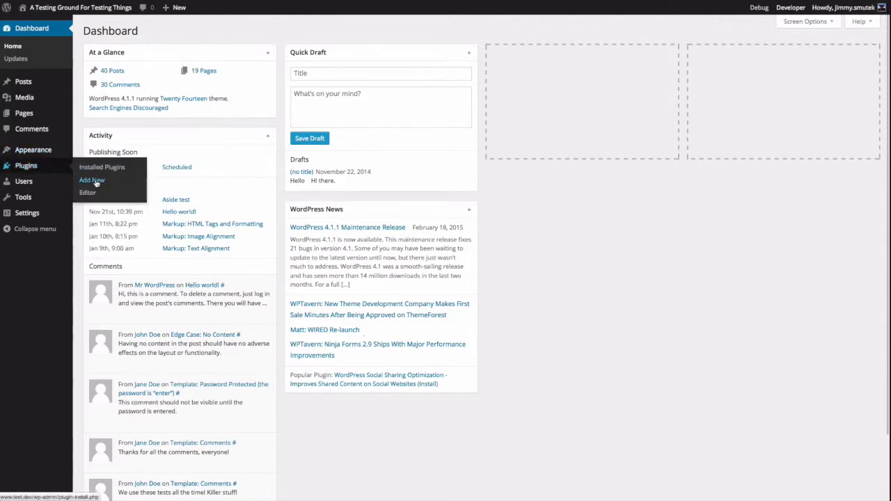
left_click(93, 181)
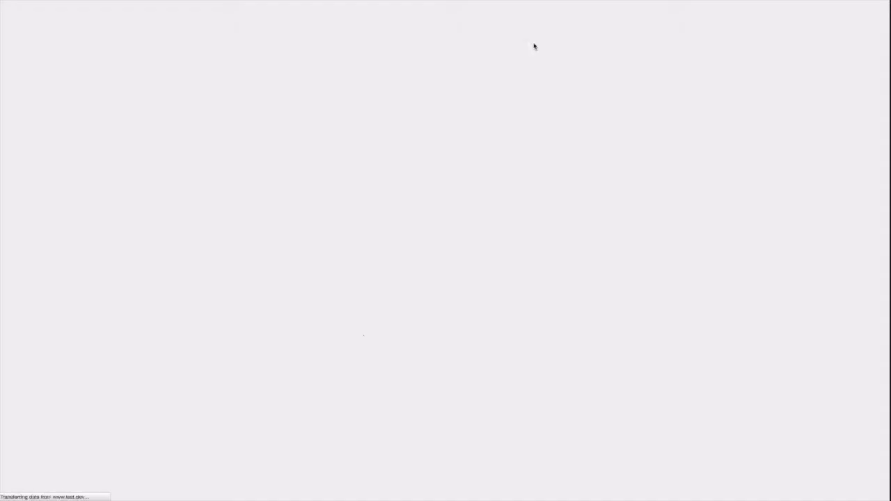
left_click(793, 60)
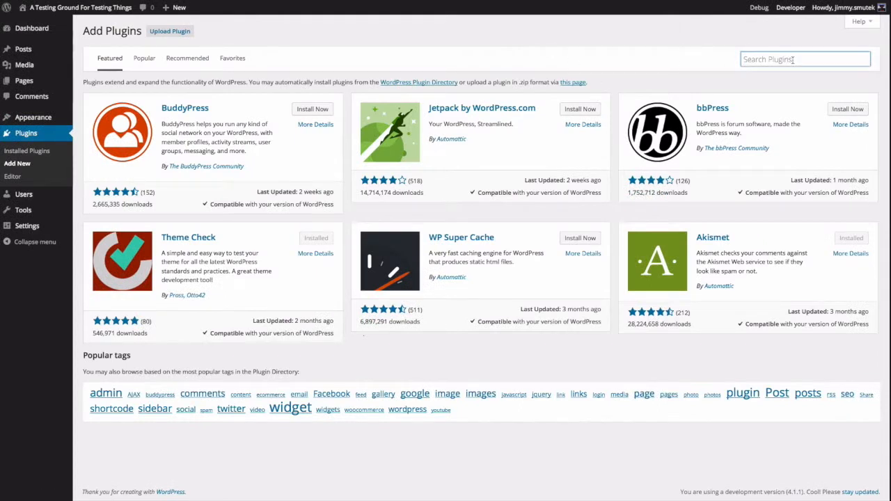
type("backw")
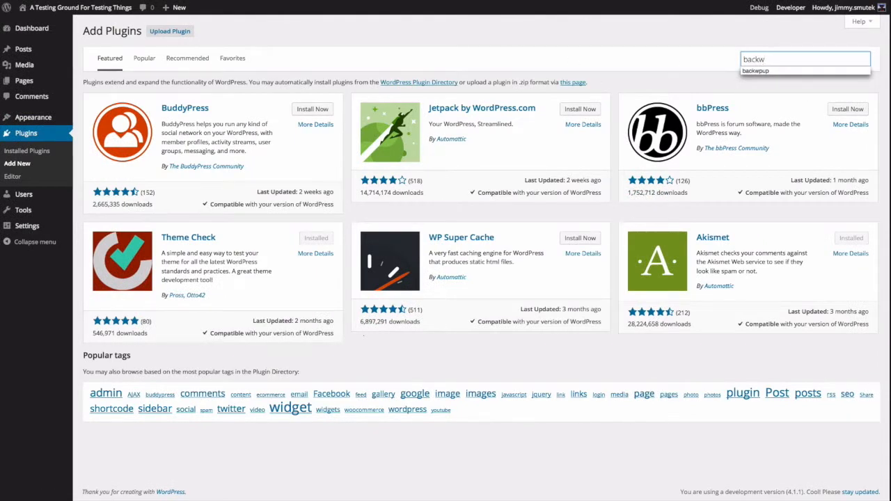
key("Down")
key("Return")
key("Return")
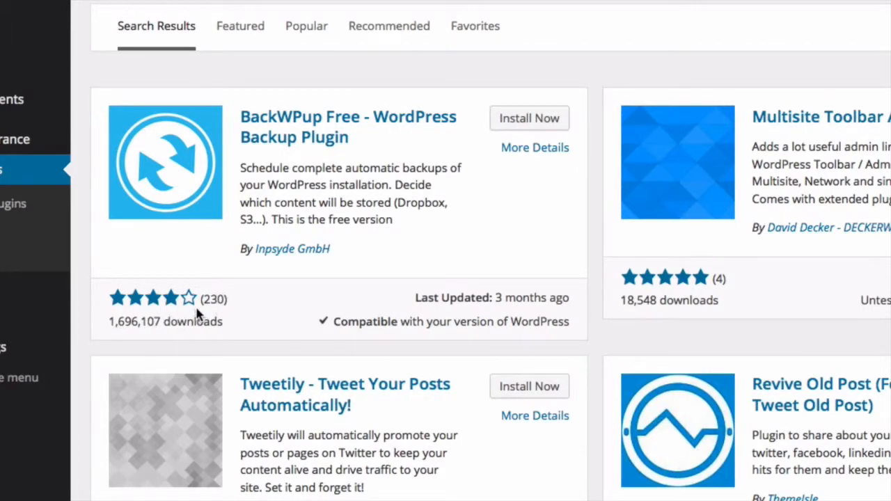
Install and activate the BackWPup Free - WordPress Backup Plugin
left_click(531, 122)
left_click(848, 295)
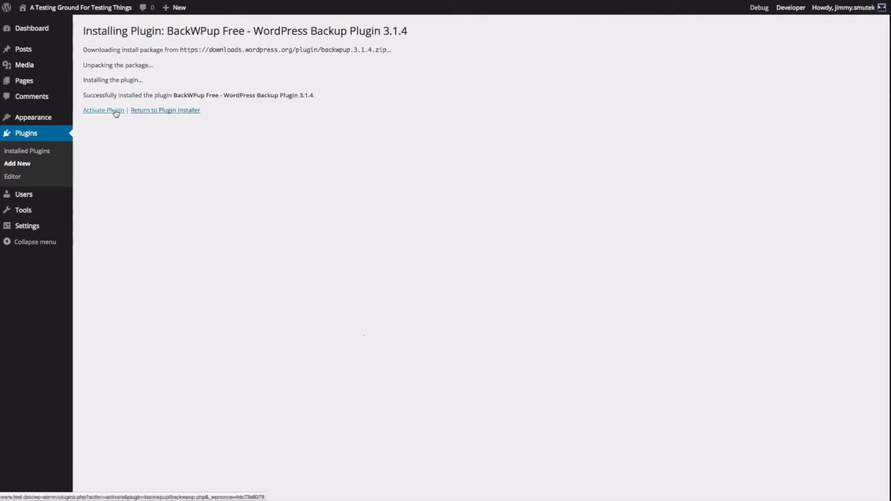
left_click(115, 113)
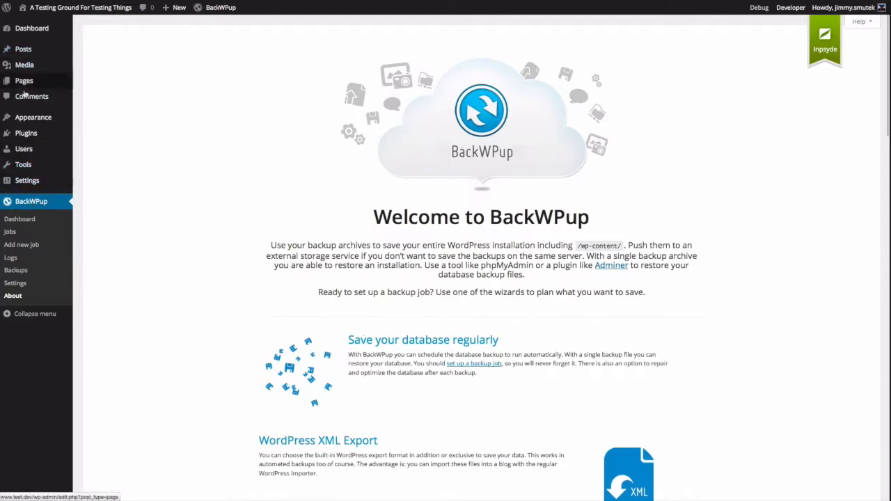
Look over the BackWPup dashboard, including its first steps, one-click backup, scheduled jobs and logs
left_click(18, 220)
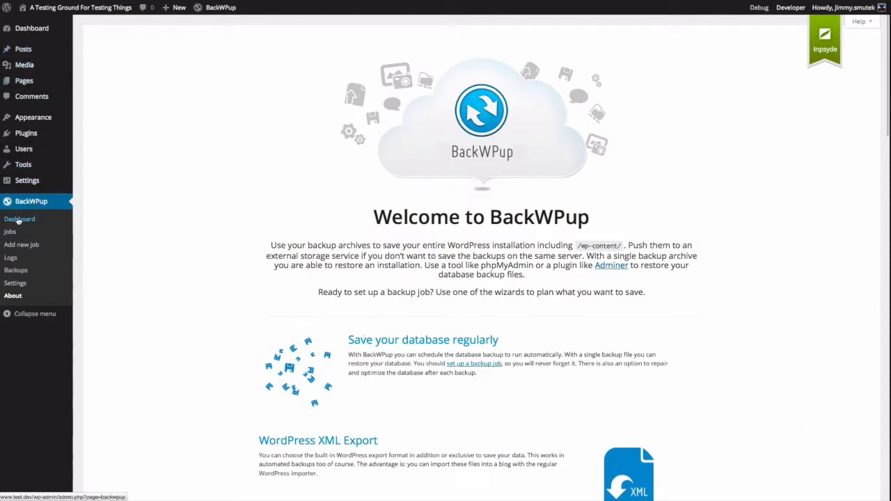
scroll(216, 143, "down", 5)
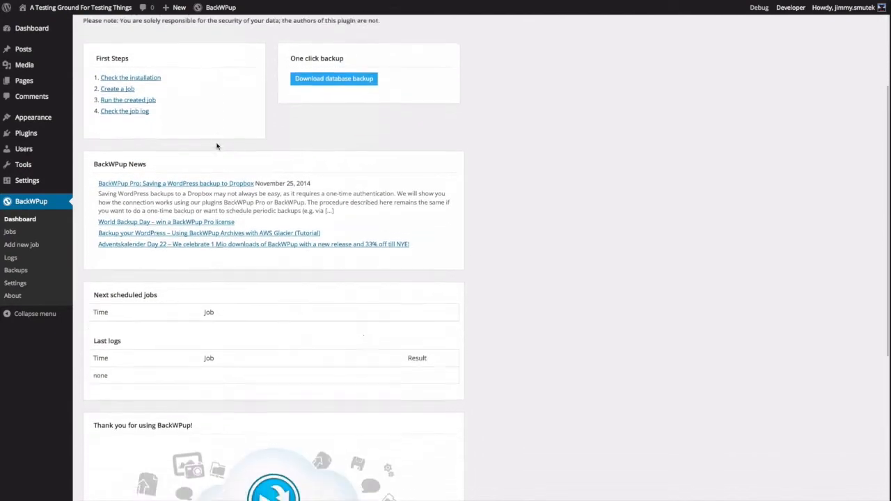
scroll(218, 148, "down", 2)
scroll(220, 150, "up", 7)
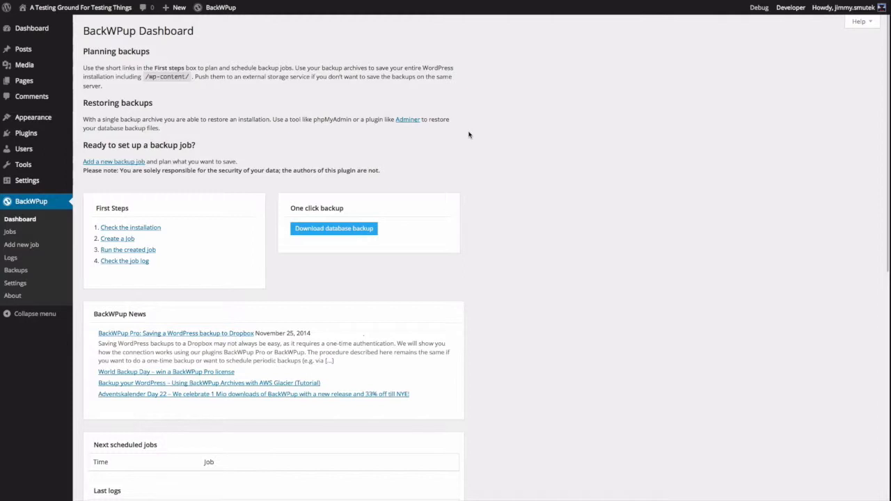
Start a new BackWPup job and name it "Weekly Full Site Backup"
left_click(18, 246)
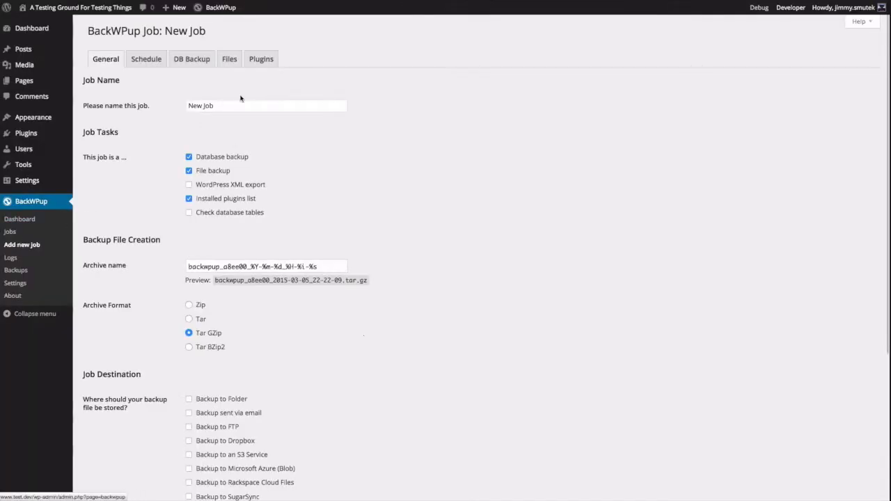
left_click(240, 104)
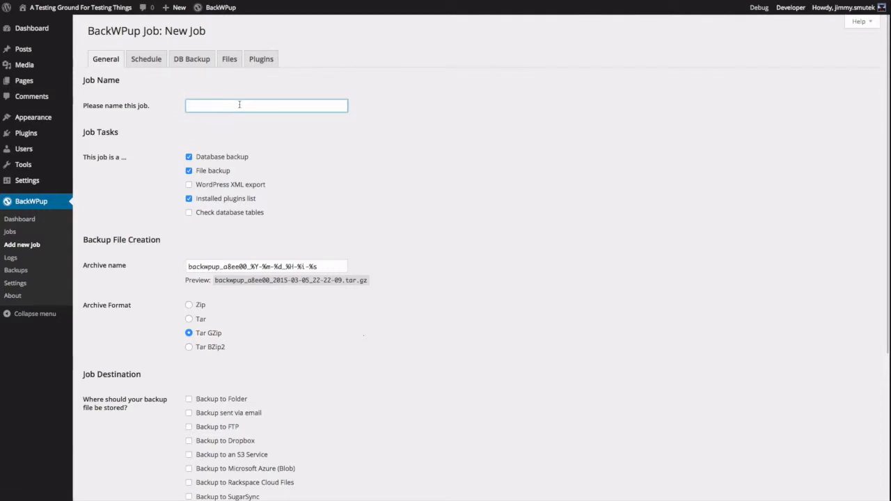
type("Da")
key("BackSpace")
key("BackSpace")
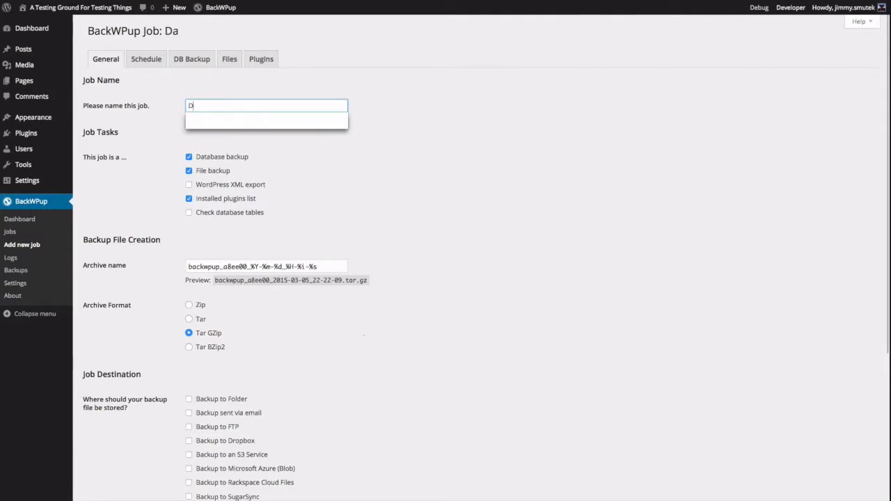
type("We")
key("Down")
key("Return")
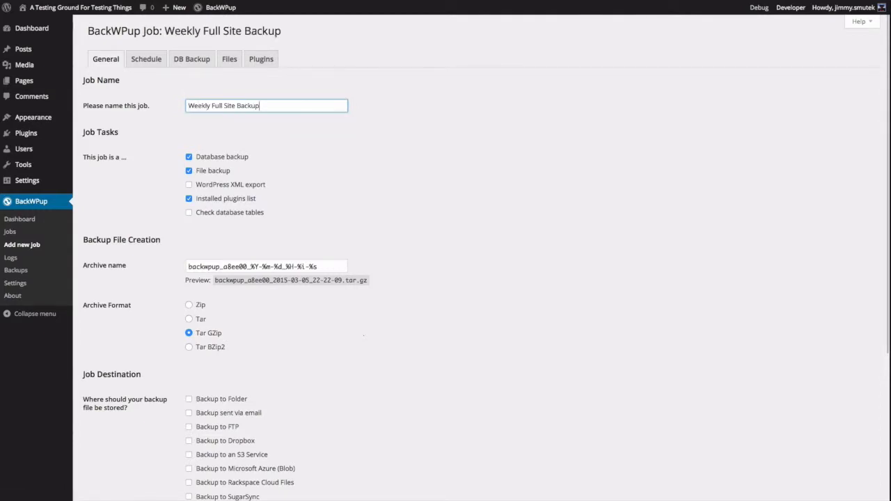
left_click(397, 105)
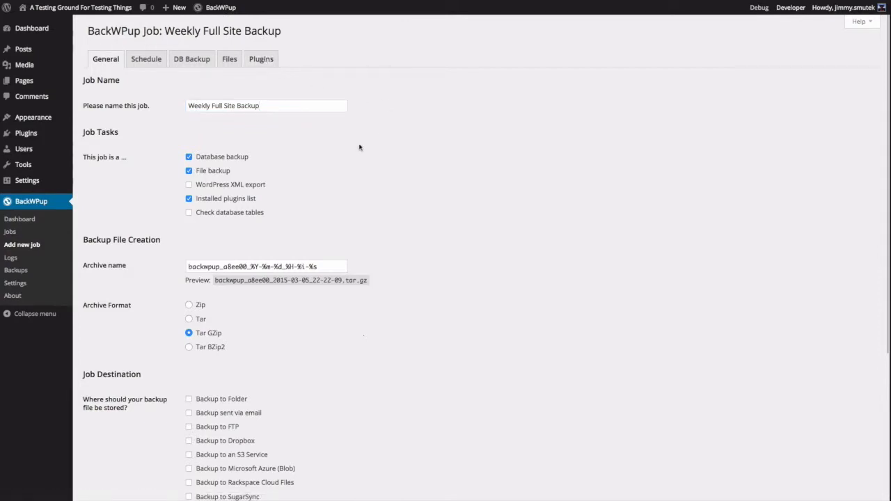
Set Backup to Dropbox as the job's destination and save the job's general settings
scroll(342, 153, "down", 1)
scroll(342, 152, "down", 2)
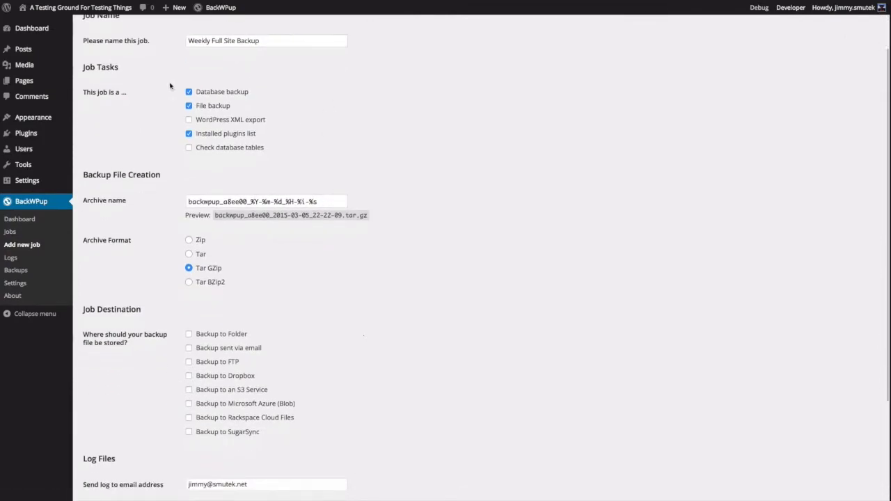
scroll(409, 152, "down", 3)
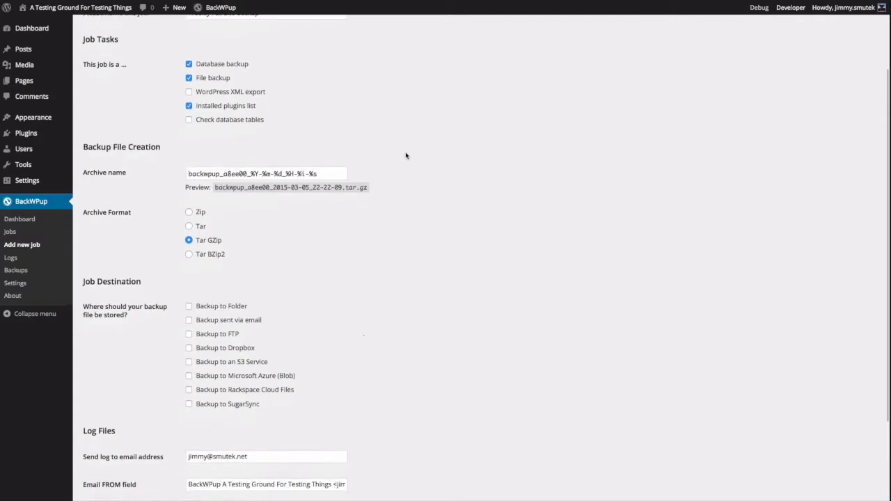
scroll(272, 164, "down", 2)
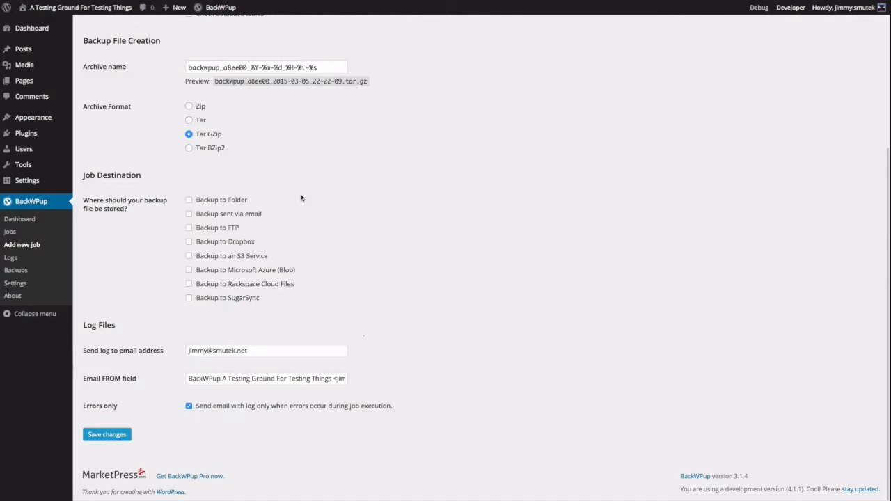
left_click(189, 241)
left_click(119, 436)
left_click(119, 437)
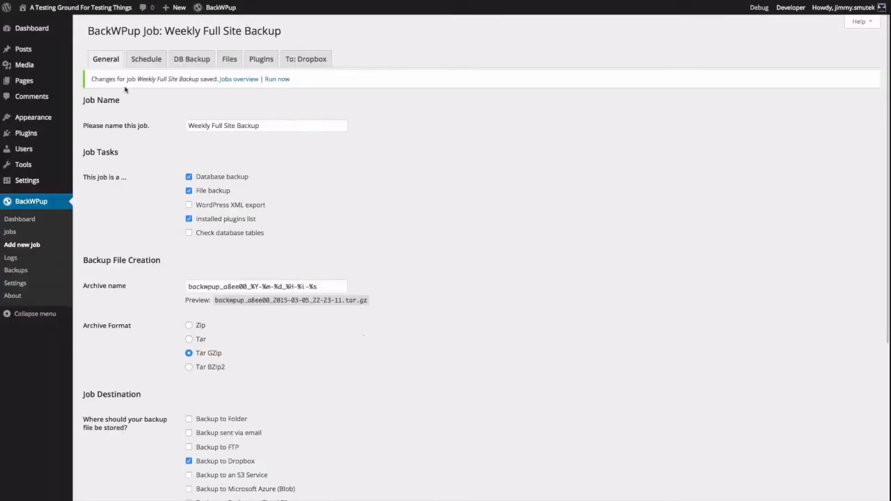
Schedule the job to start with WordPress cron, running weekly on Sunday at hour 3, minute 0
left_click(149, 60)
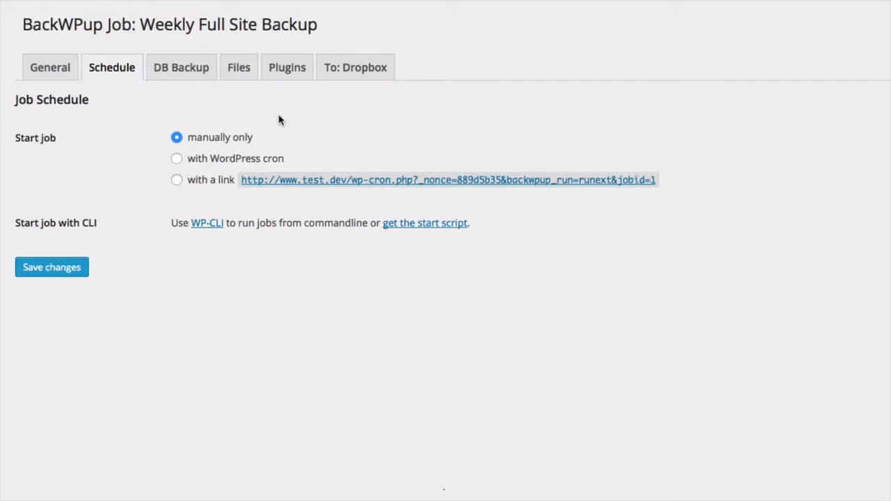
left_click(177, 159)
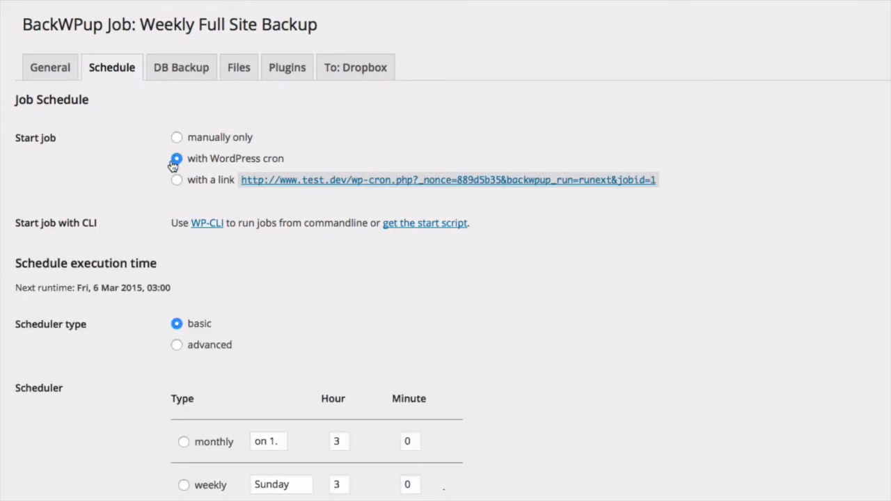
scroll(130, 342, "down", 3)
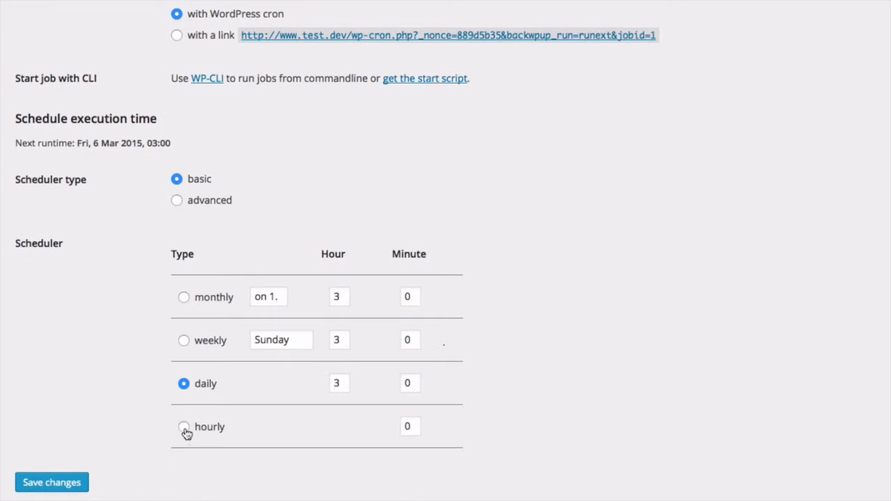
left_click(184, 341)
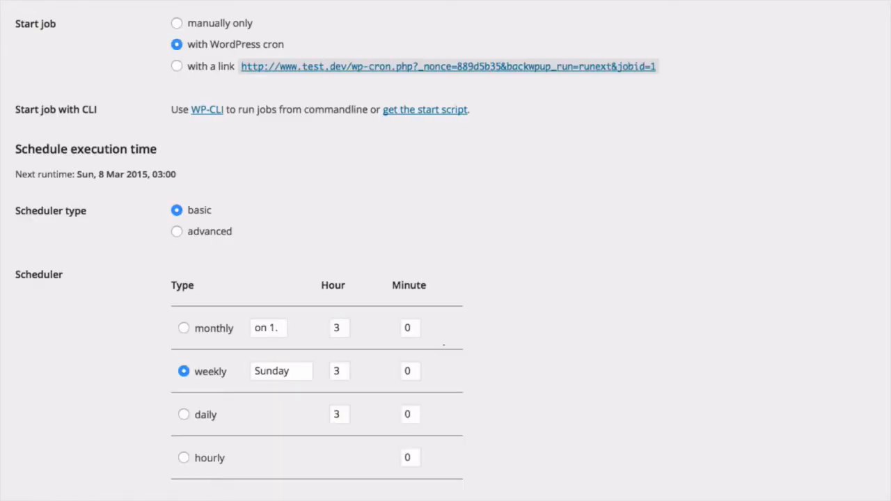
Review the job's database backup tables, folders to back up with their exclusions, and plugin list file settings
left_click(191, 61)
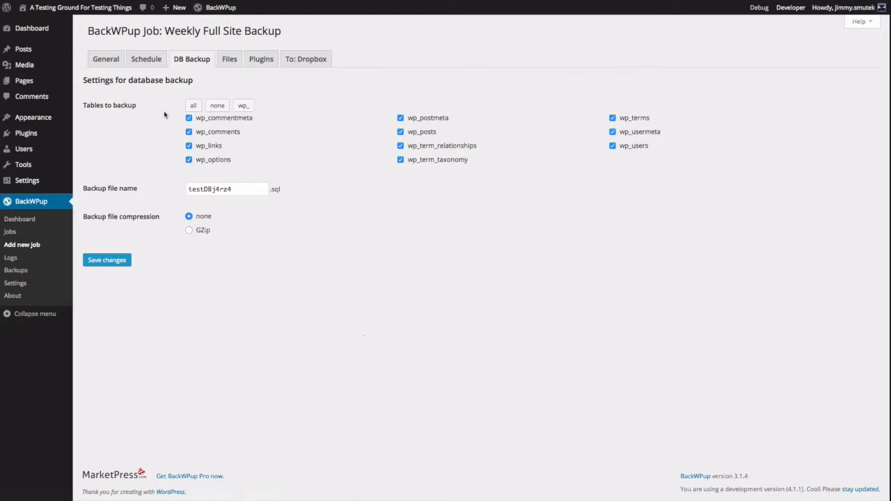
left_click(229, 61)
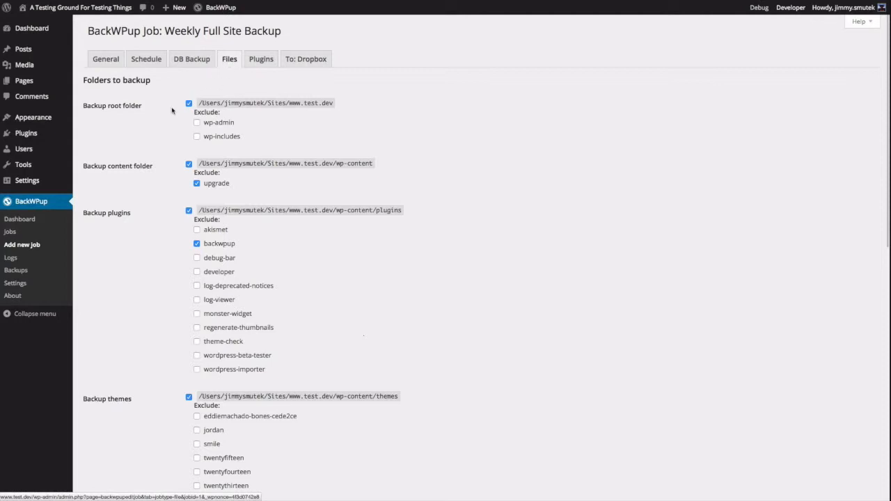
scroll(171, 115, "down", 1)
scroll(181, 115, "up", 1)
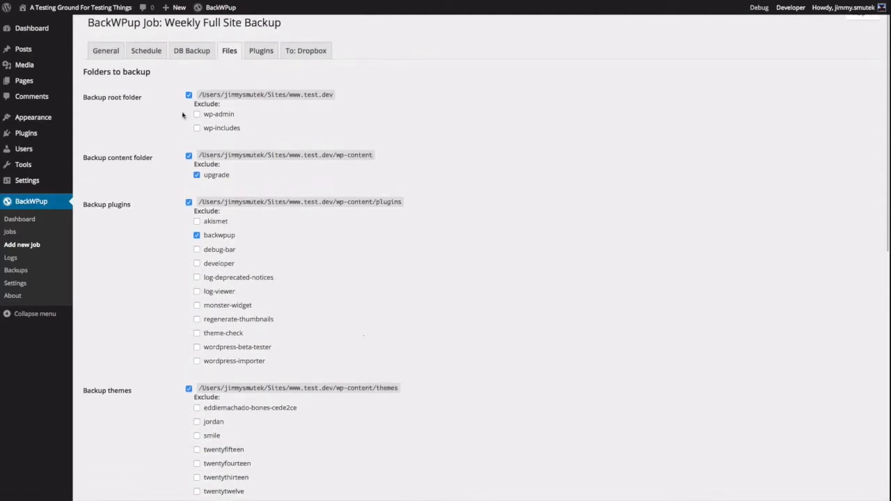
scroll(157, 124, "up", 1)
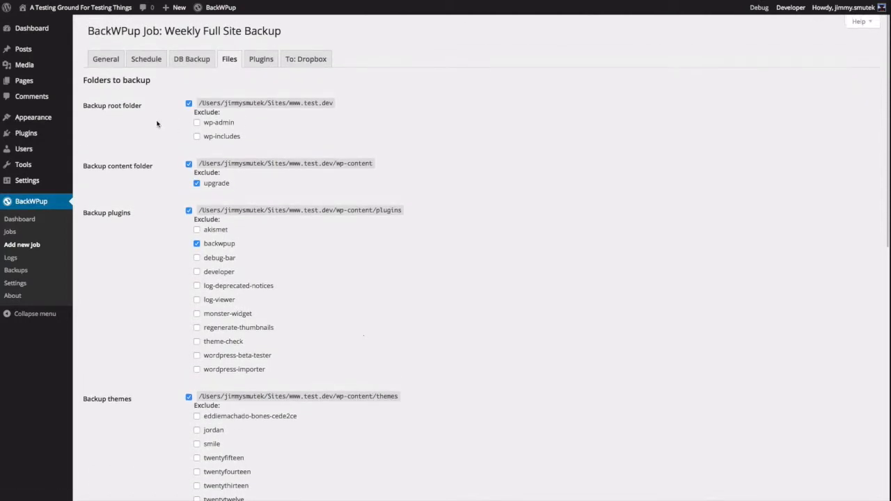
left_click(259, 61)
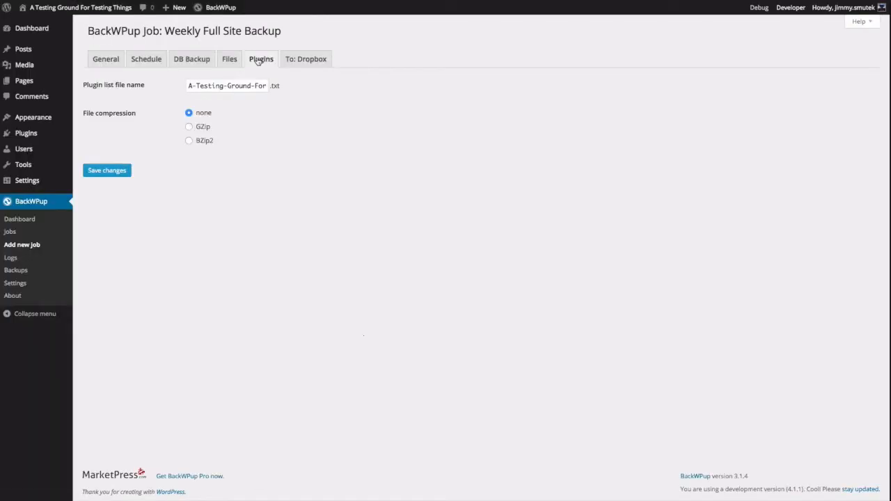
Open the job's Dropbox destination settings and visit the Dropbox website in the browser
left_click(300, 61)
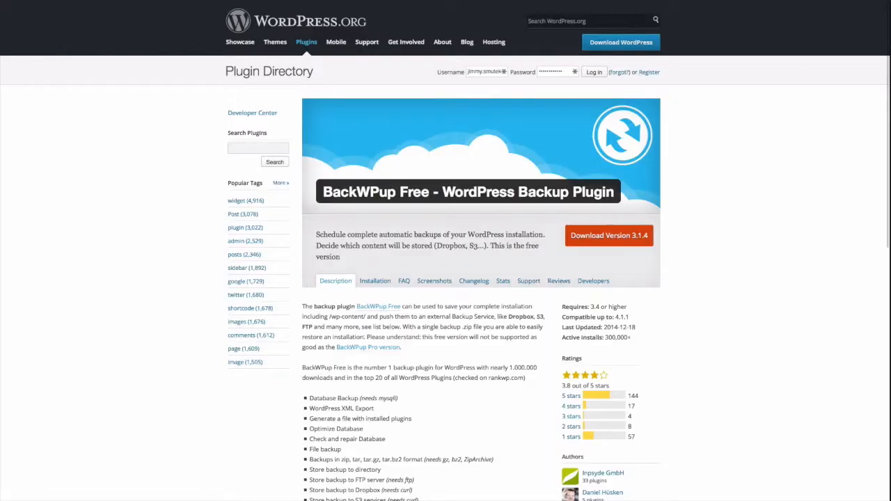
type("dropbo")
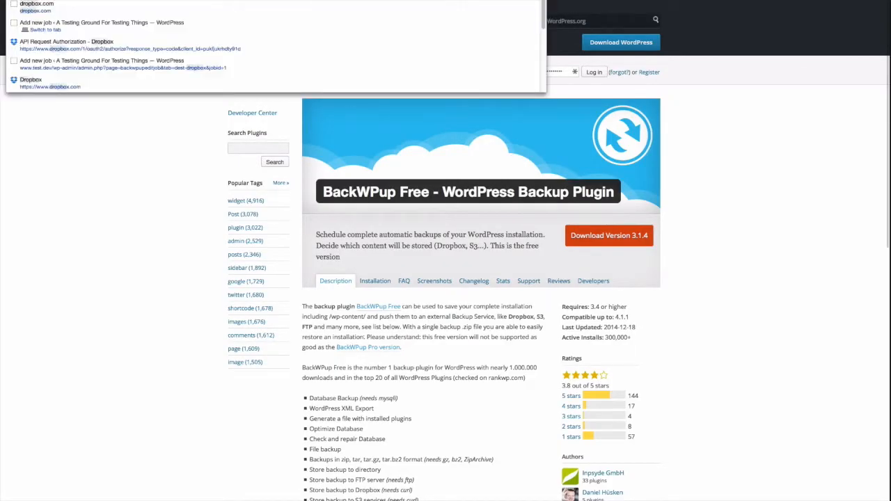
key("Return")
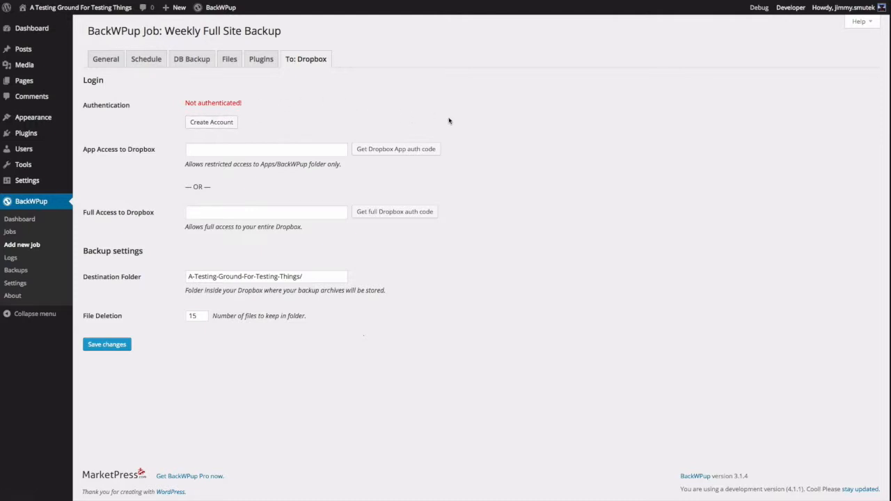
Request the Dropbox App auth code, signing in to Dropbox with the prefilled account, and copy the code issued for BackWPupApp
left_click(404, 151)
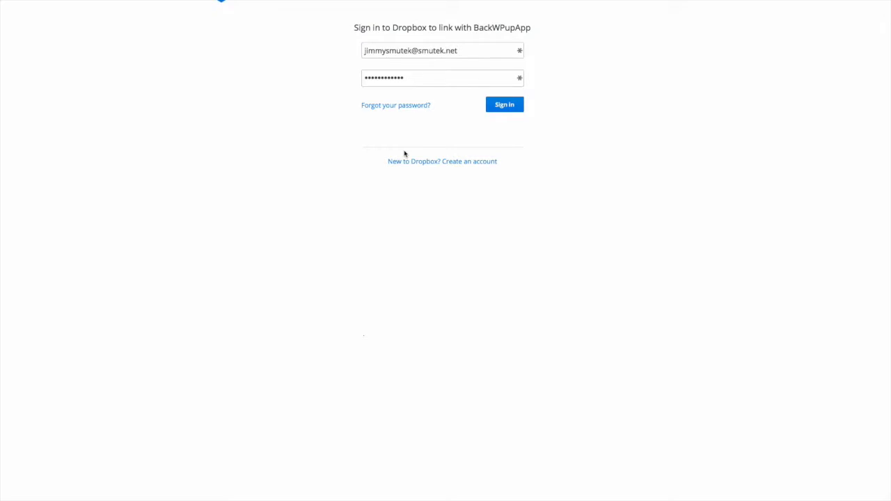
left_click(504, 112)
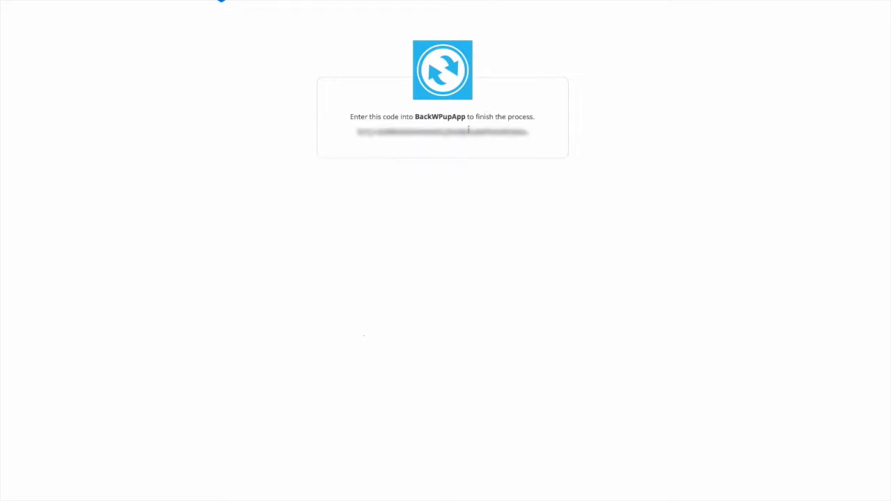
left_click_drag(531, 133, 357, 133)
right_click(370, 135)
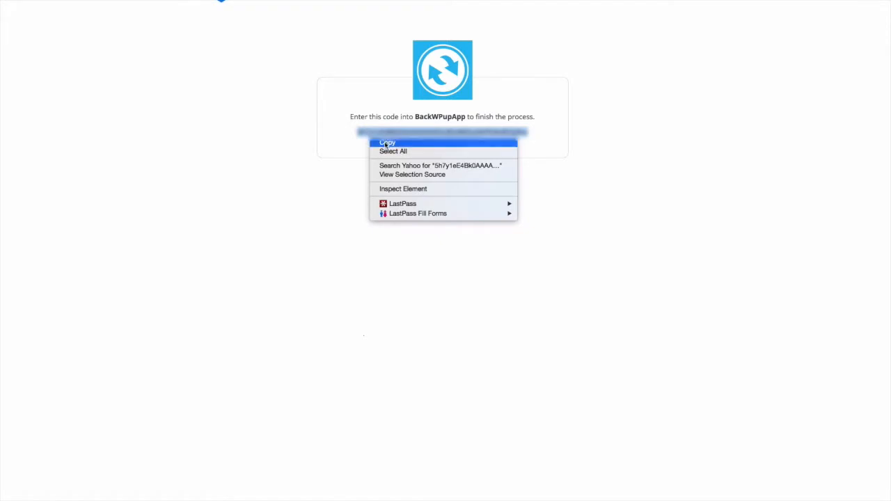
left_click(386, 143)
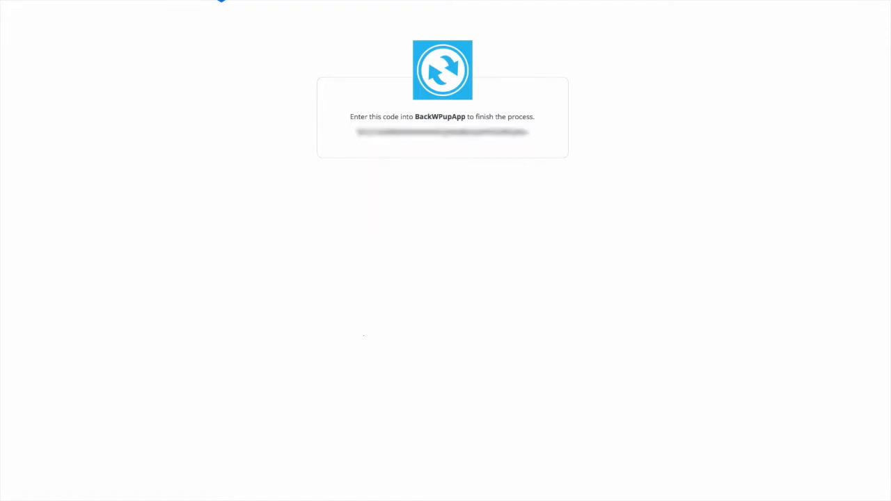
Paste the copied Dropbox authorization code into the job's App Access to Dropbox field and save the changes
key("ctrl+shift+Tab")
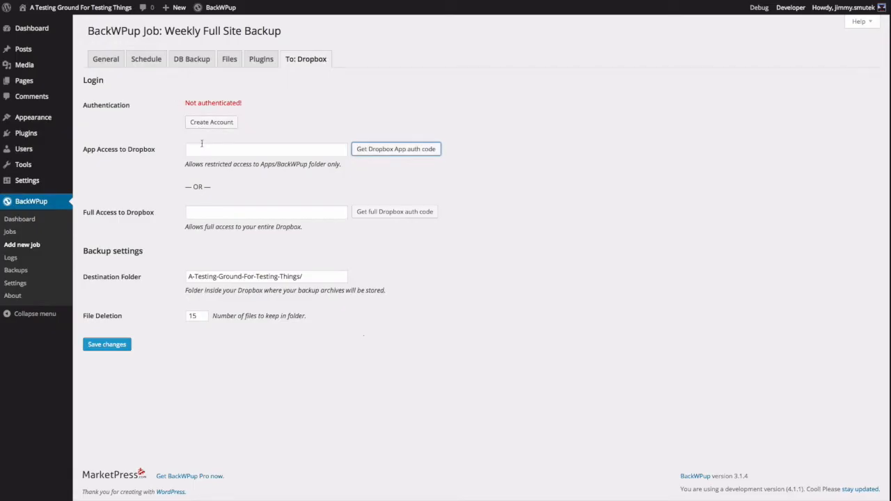
left_click(202, 148)
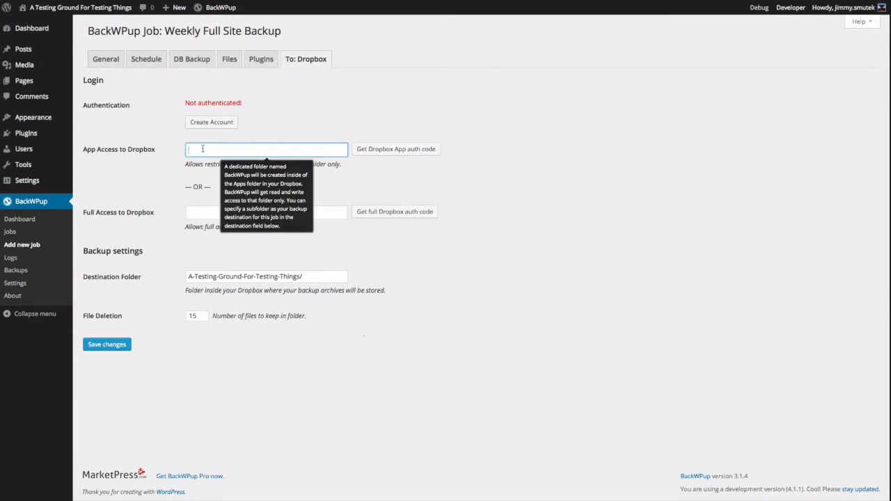
right_click(202, 149)
left_click(229, 187)
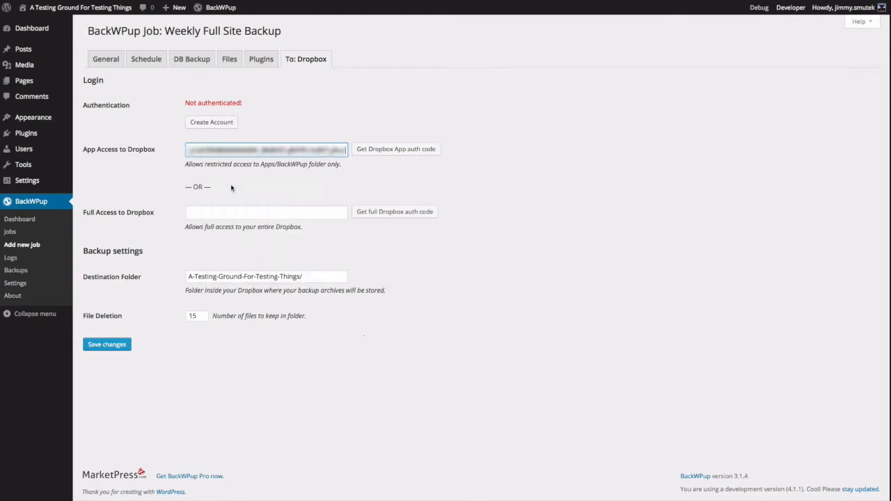
left_click(108, 345)
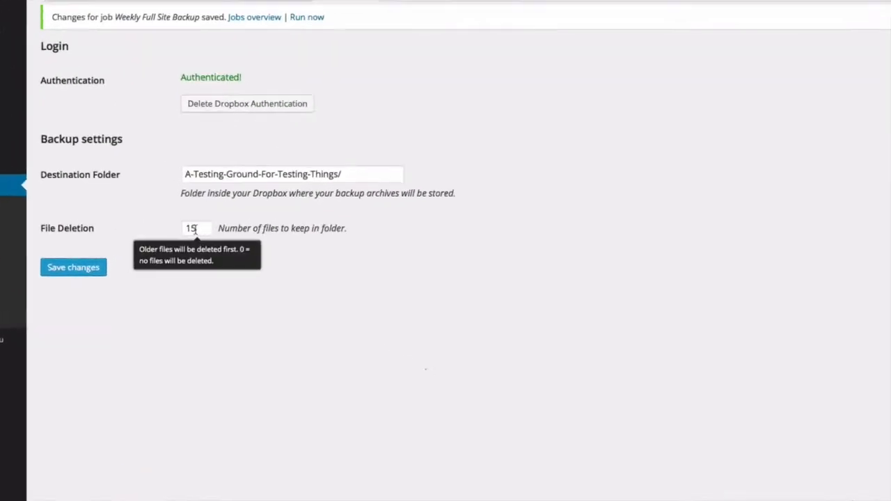
Set the number of backup files to keep in the Dropbox folder to 5 and save the job
left_click(198, 227)
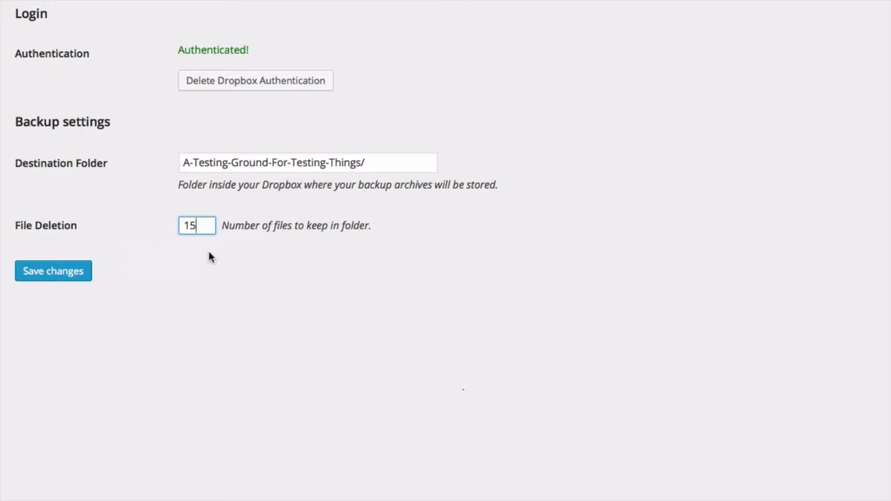
key("BackSpace")
key("BackSpace")
type("5")
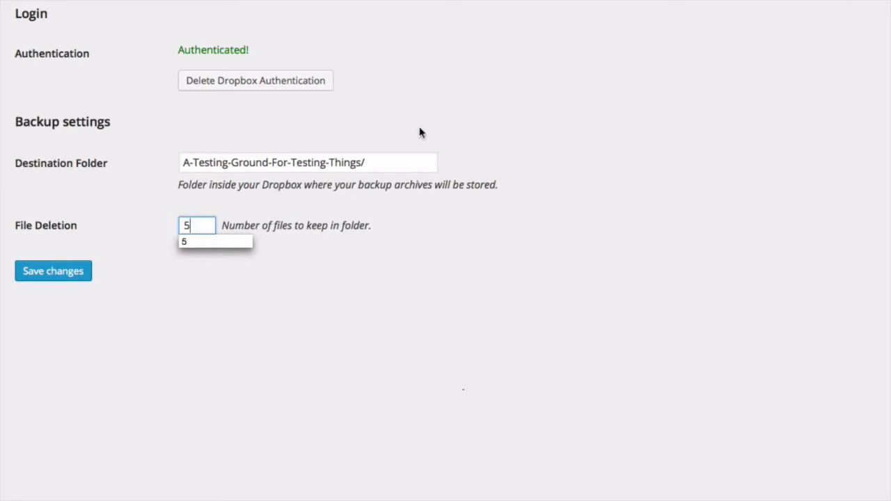
left_click(641, 87)
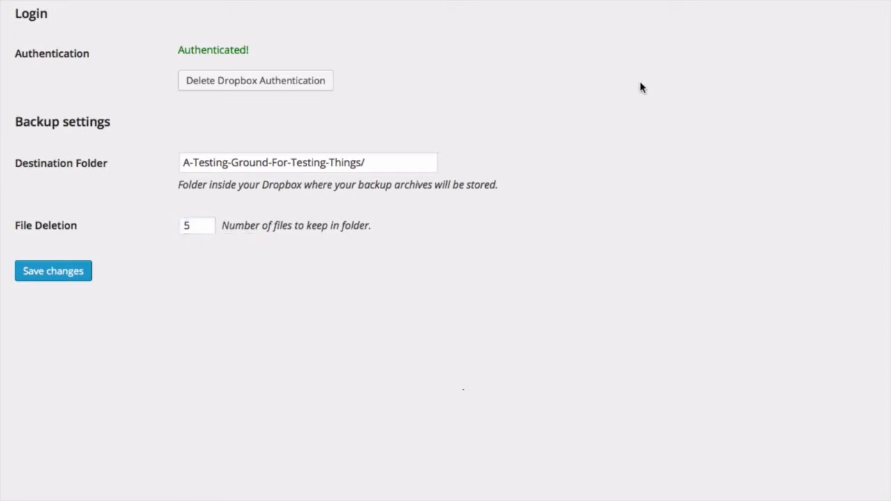
left_click(51, 274)
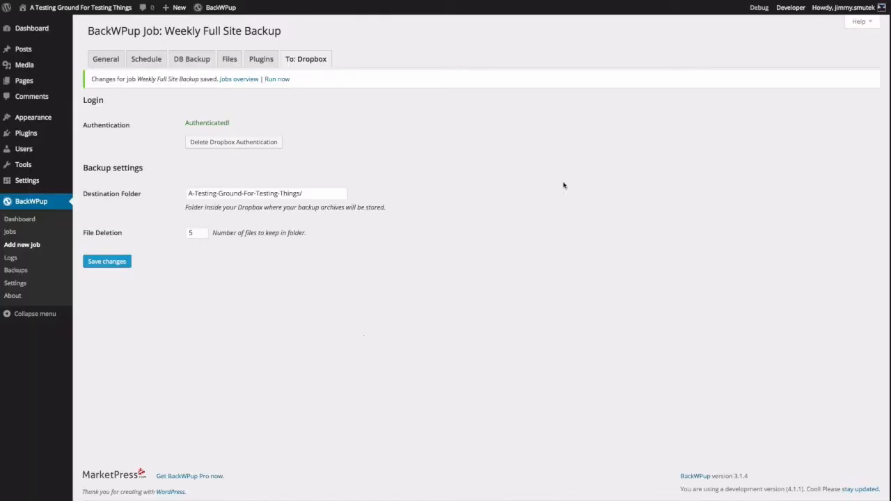
Run the Weekly Full Site Backup job immediately and open the list of stored backup archives
left_click(276, 79)
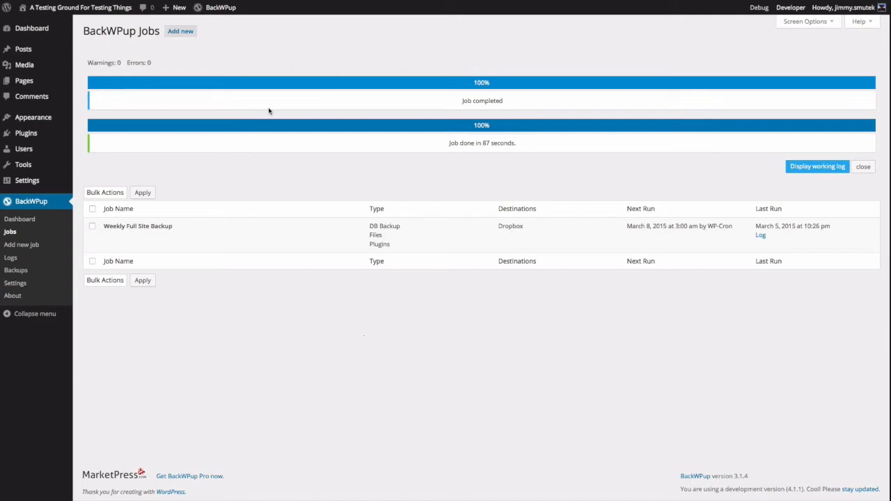
mouse_move(58, 189)
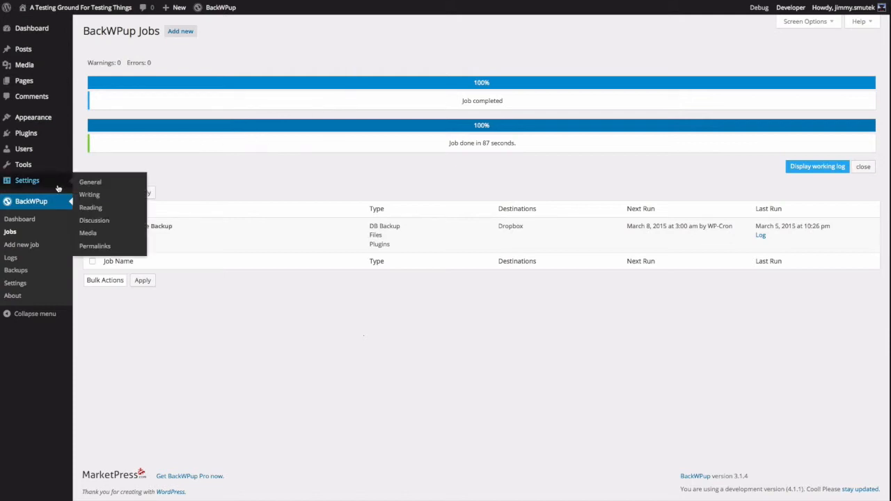
left_click(11, 274)
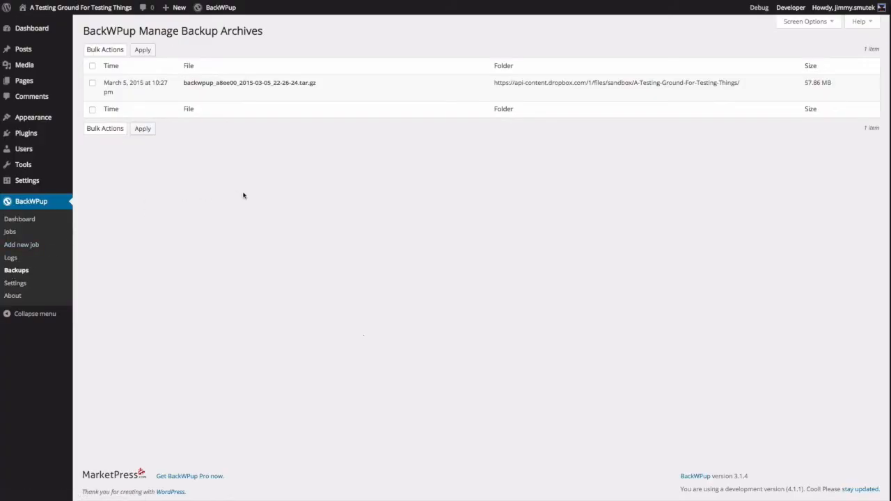
mouse_move(120, 93)
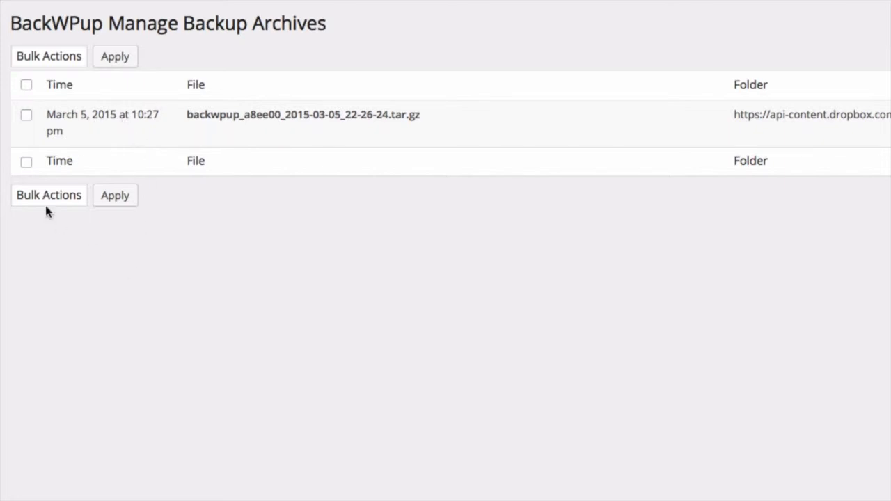
mouse_move(115, 138)
Start a new BackWPup job and name it "Daily database backup"
left_click(26, 248)
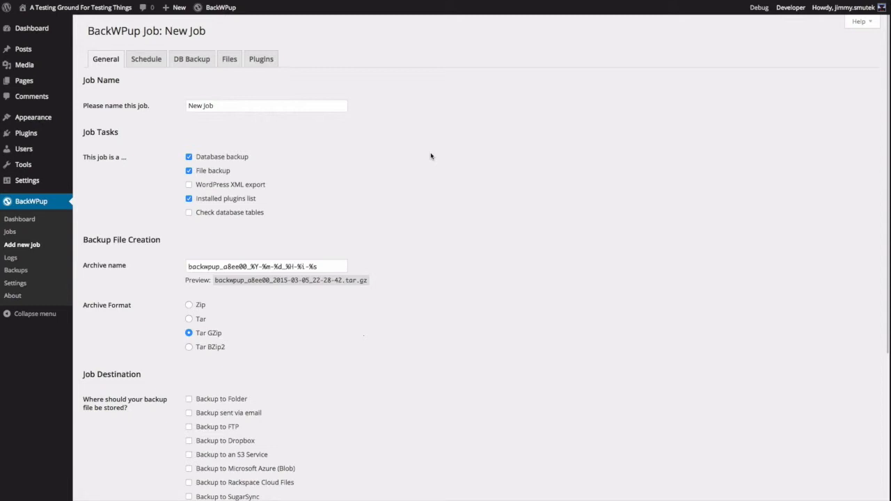
left_click(213, 104)
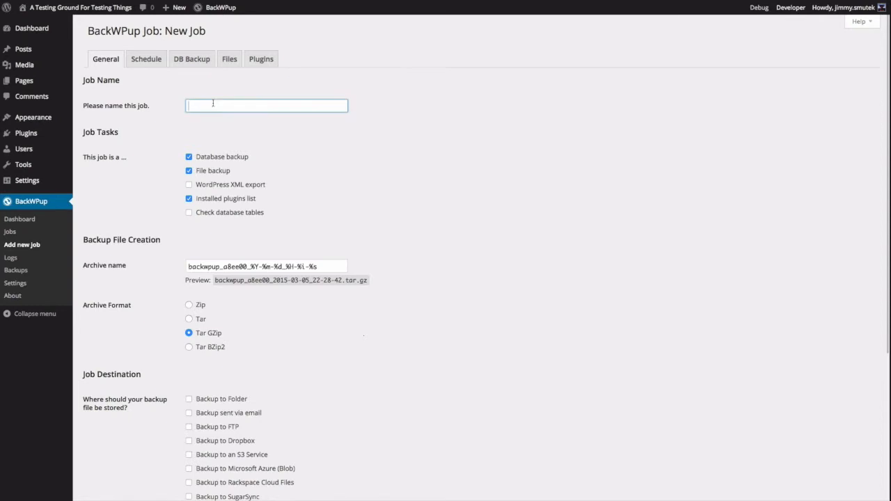
type("Da")
key("Down")
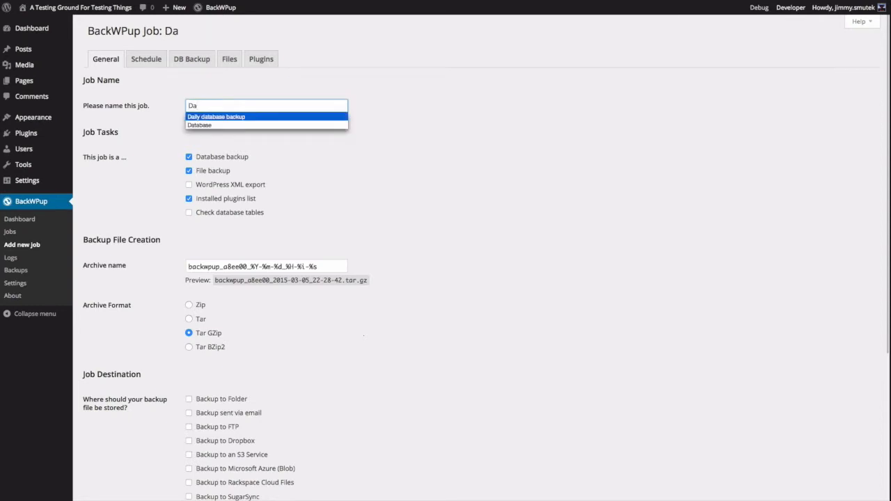
key("Return")
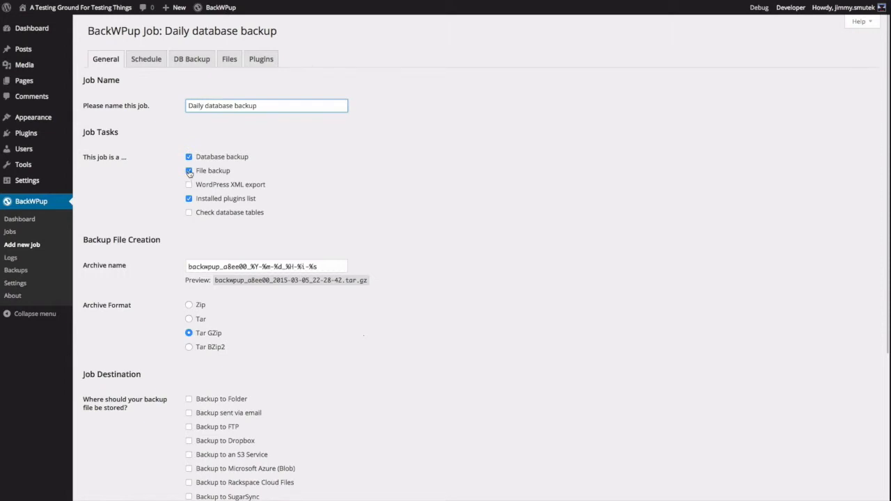
left_click(320, 145)
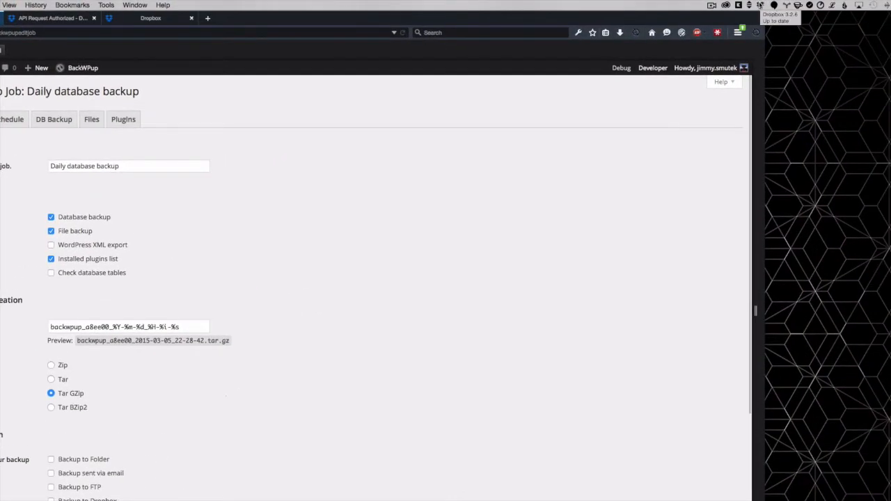
Open the local Dropbox folder in Finder and browse to Apps/BackWPup/A-Testing-Ground-For-Testing-Things
left_click(761, 6)
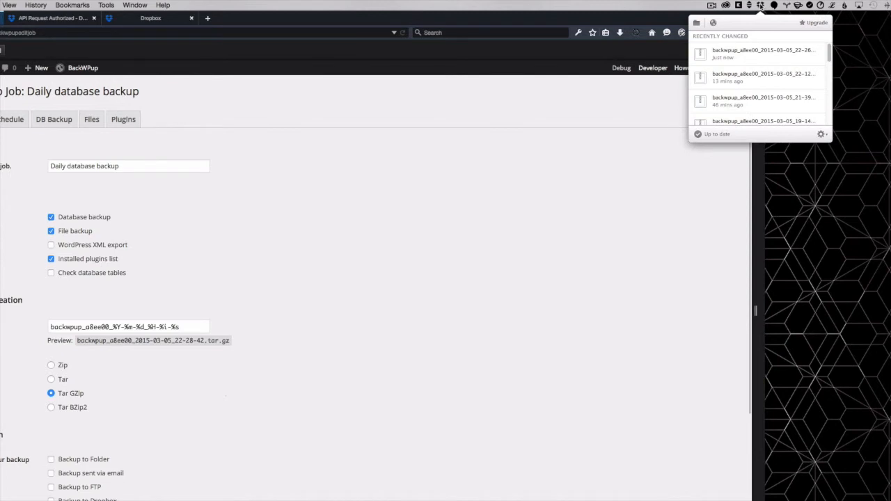
left_click(696, 22)
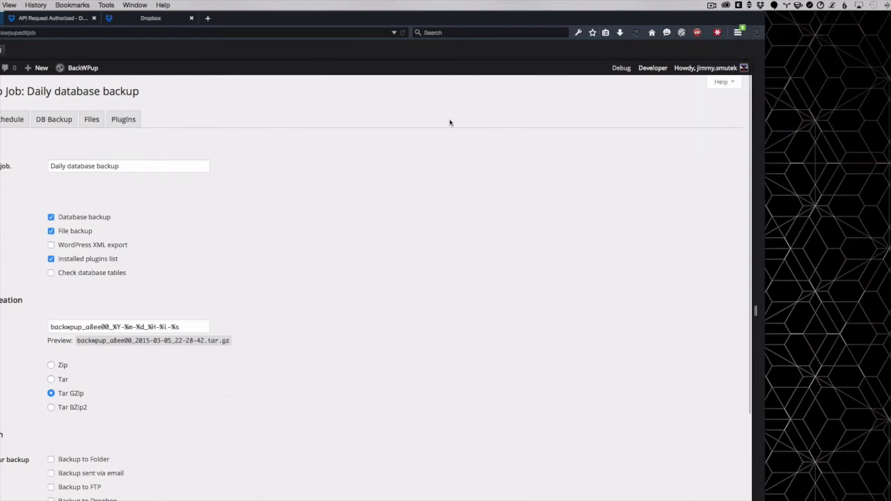
double_click(287, 61)
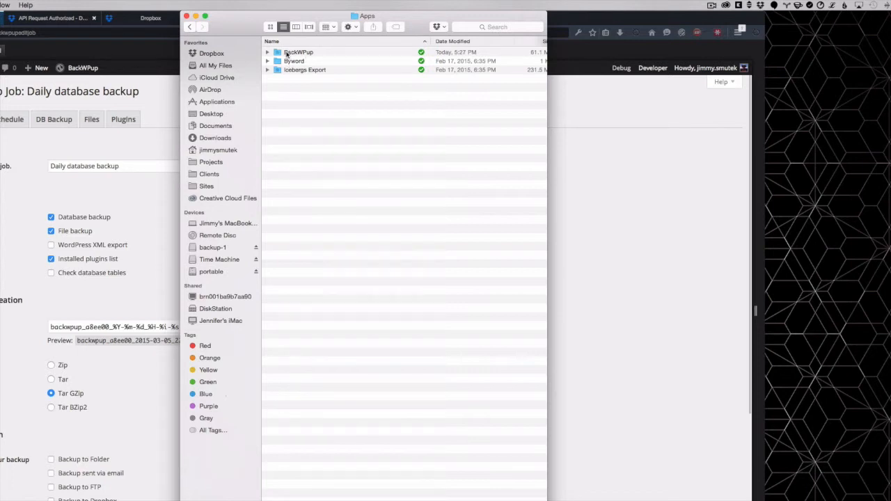
double_click(291, 53)
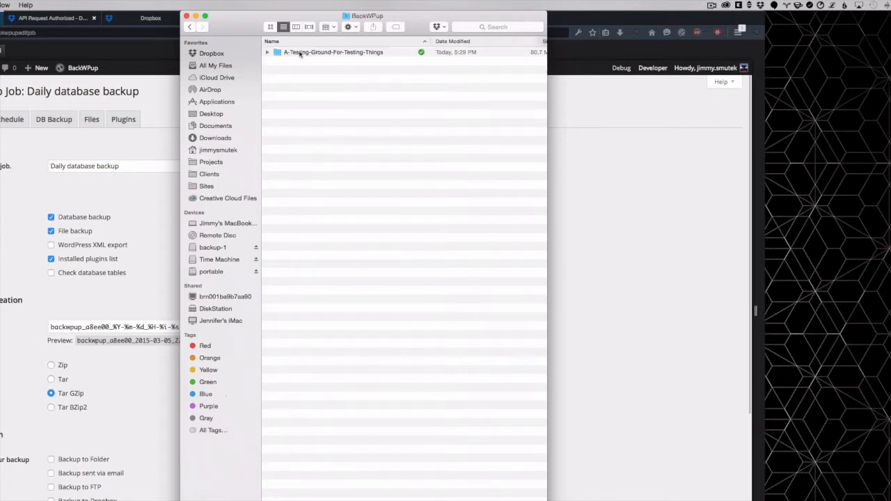
left_click(290, 54)
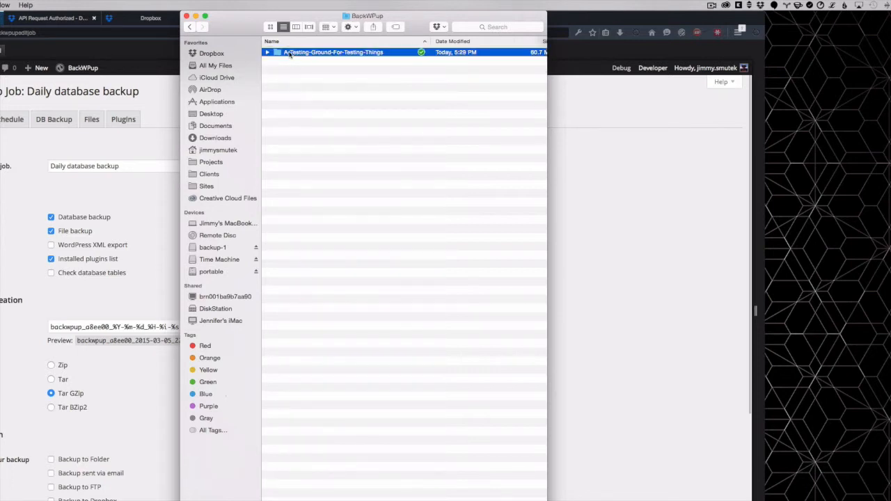
double_click(290, 54)
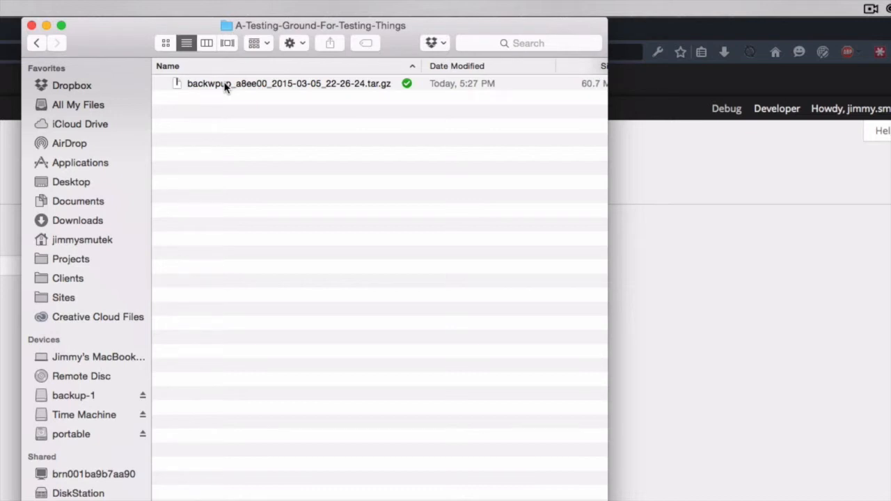
Put the backwpup_a8ee00_2015-03-05_22-26-24.tar.gz archive on the Desktop and extract it there
left_click(225, 85)
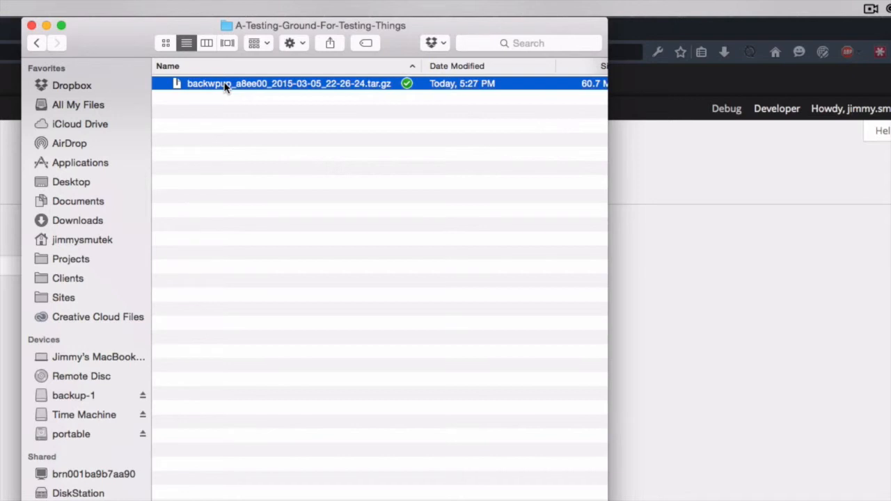
right_click(225, 84)
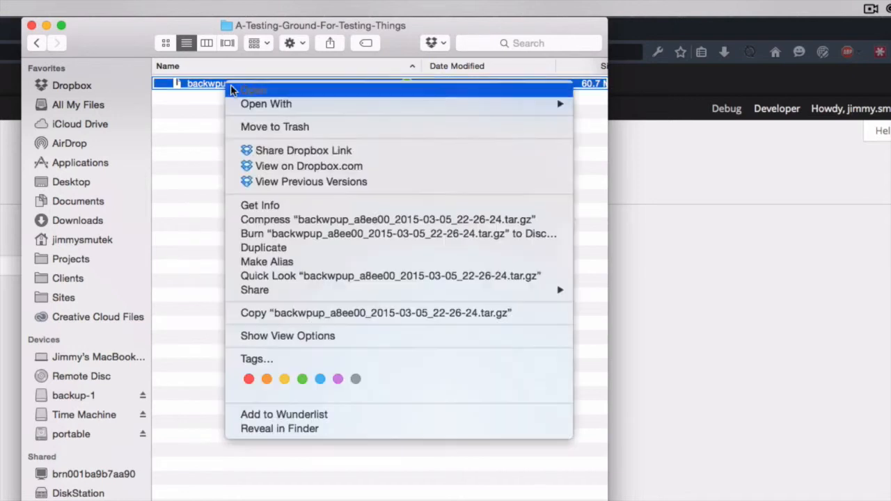
left_click(167, 124)
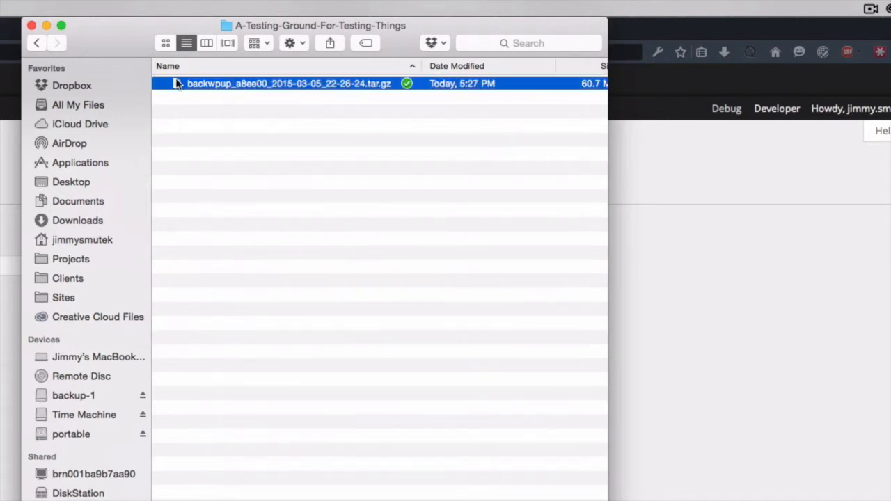
left_click_drag(176, 83, 82, 180)
left_click(81, 179)
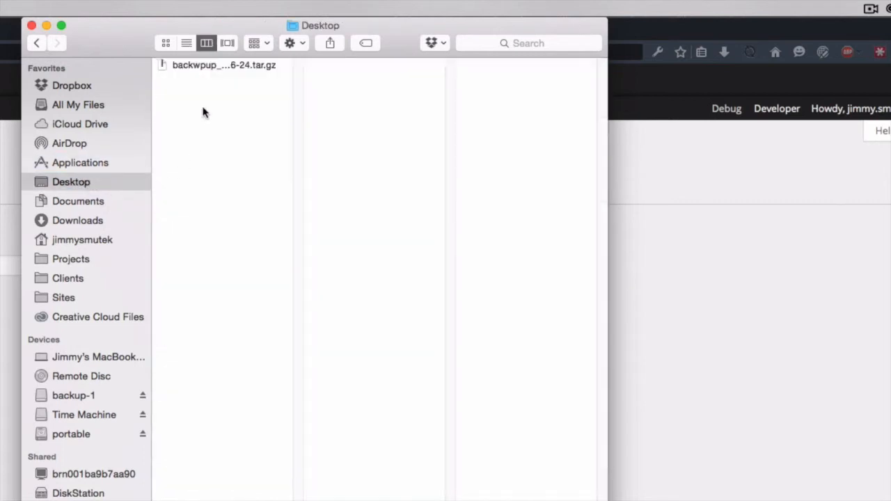
double_click(194, 64)
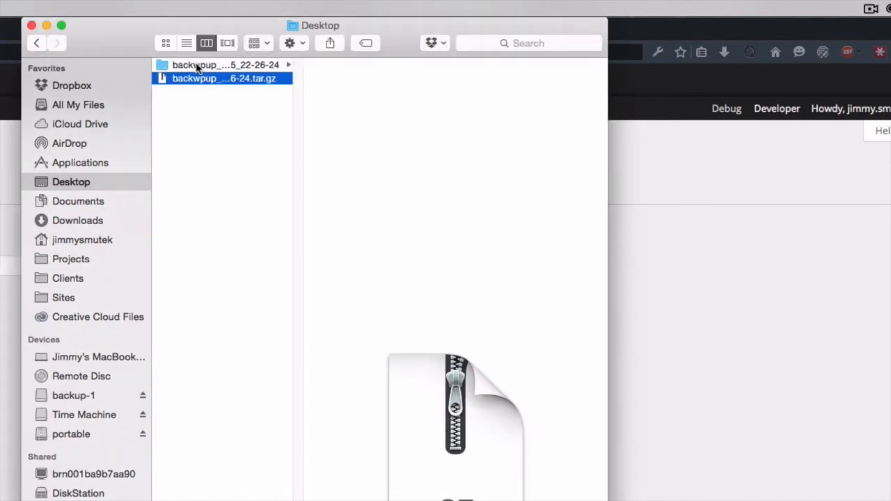
Examine the extracted backup folder, including its SQL database dump, wp-admin and the wp-content themes, and return to the new job's settings
left_click(190, 64)
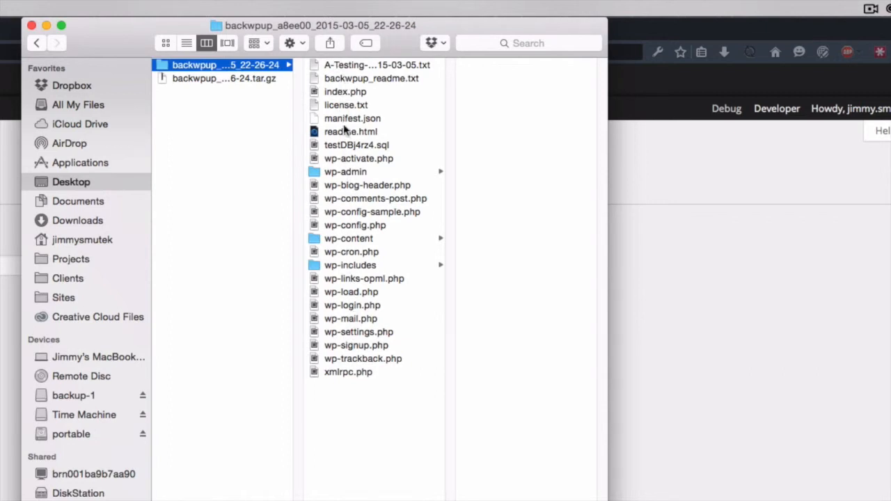
left_click(343, 146)
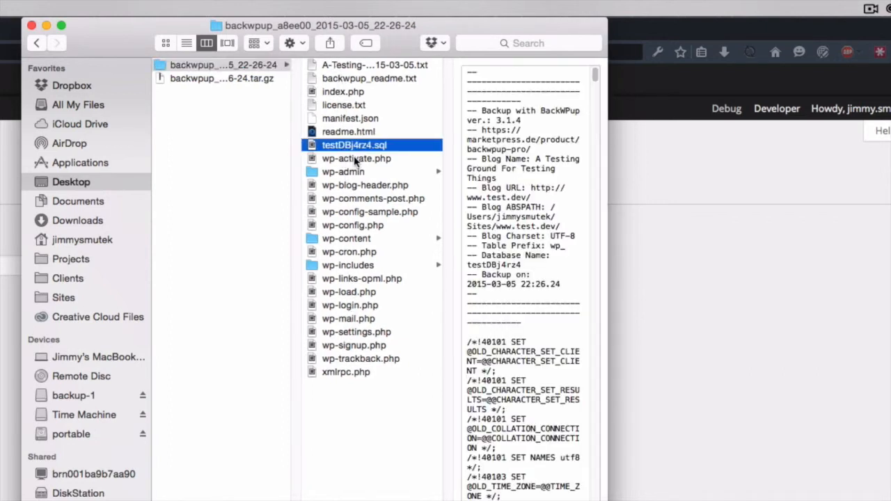
left_click(337, 160)
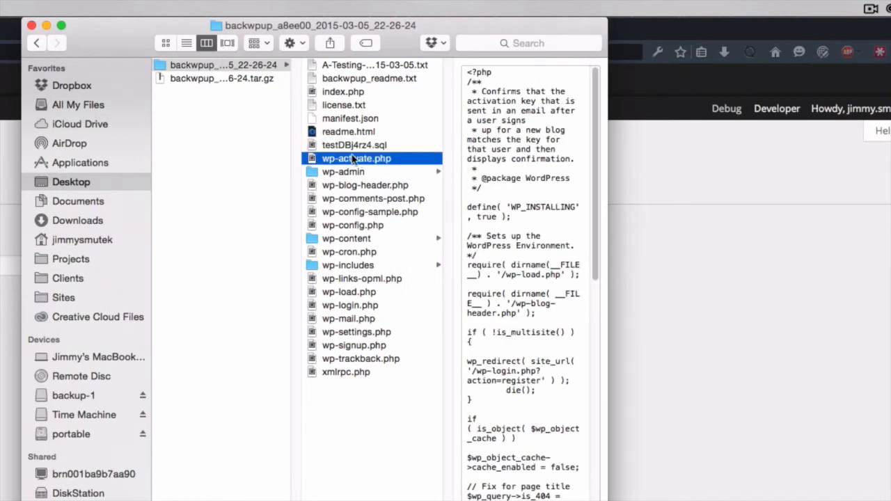
left_click(344, 173)
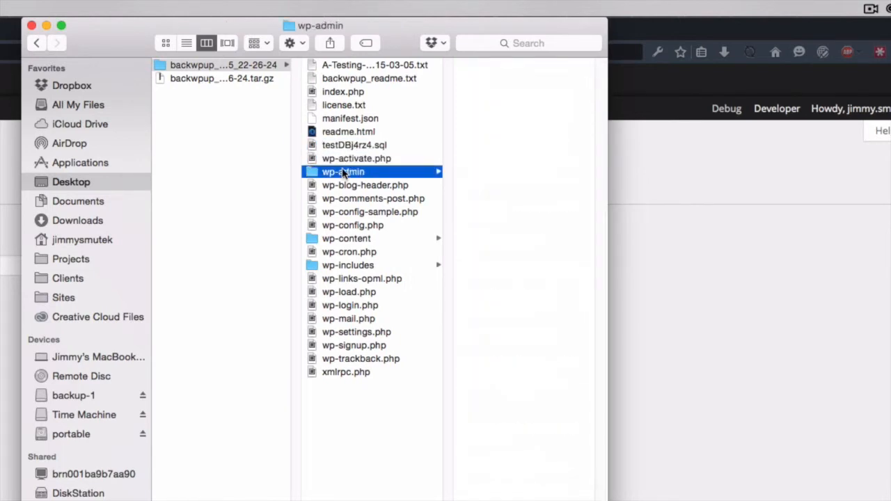
left_click(339, 239)
left_click(489, 78)
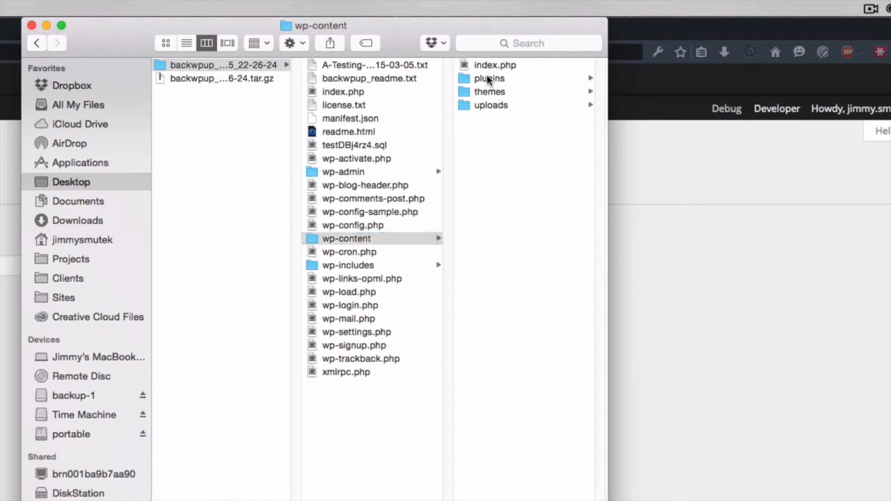
left_click(332, 96)
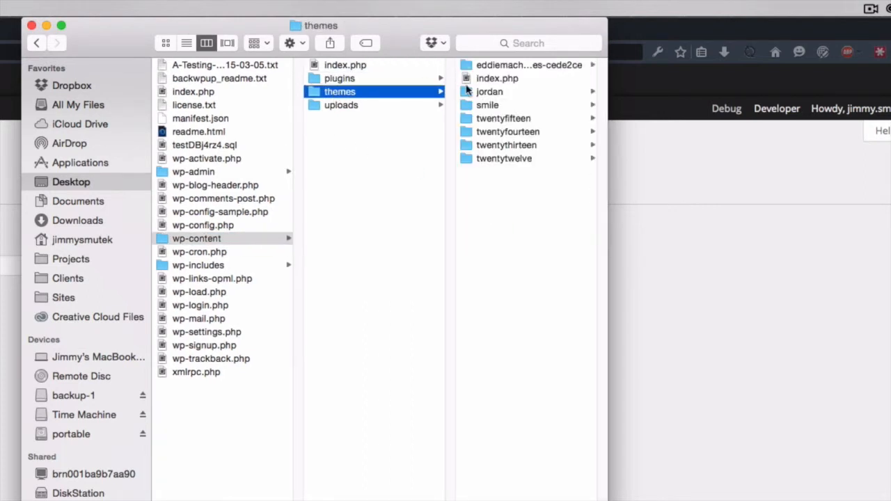
left_click(378, 183)
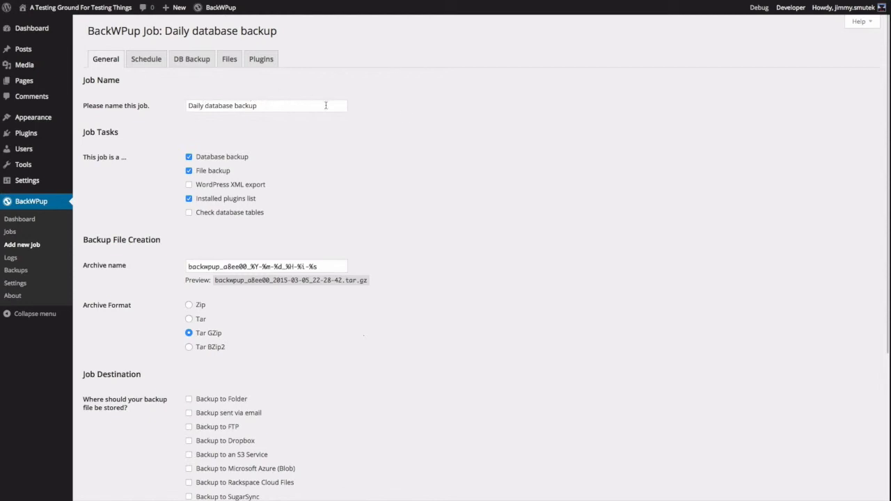
Limit the job's tasks to the database backup, excluding files and the installed plugins list, and choose Dropbox as its destination
left_click(189, 170)
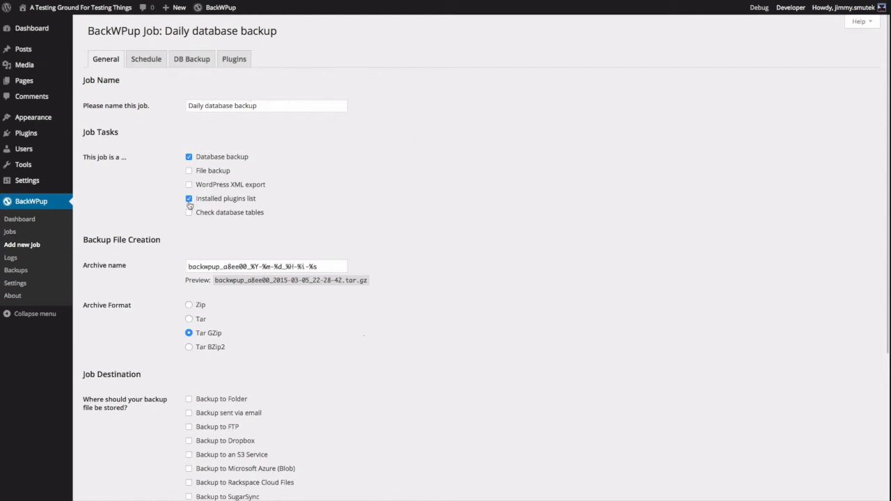
left_click(189, 199)
scroll(139, 72, "down", 1)
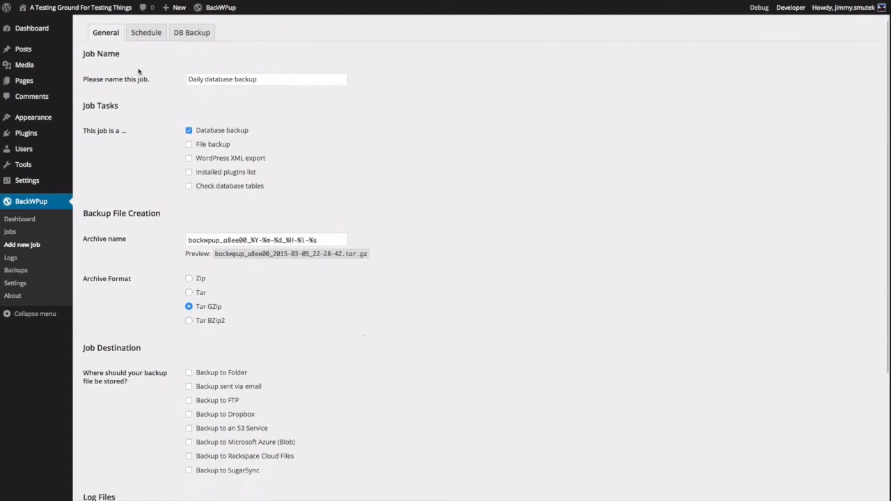
scroll(175, 140, "down", 3)
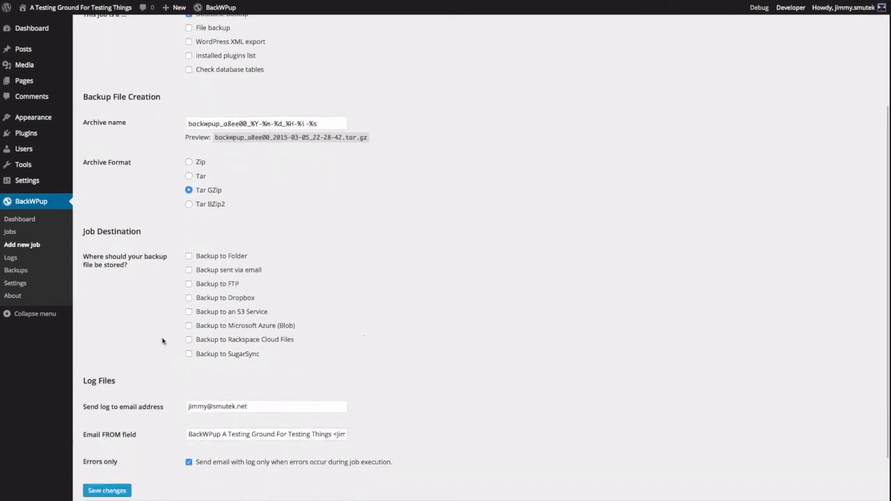
left_click(189, 298)
scroll(359, 288, "up", 4)
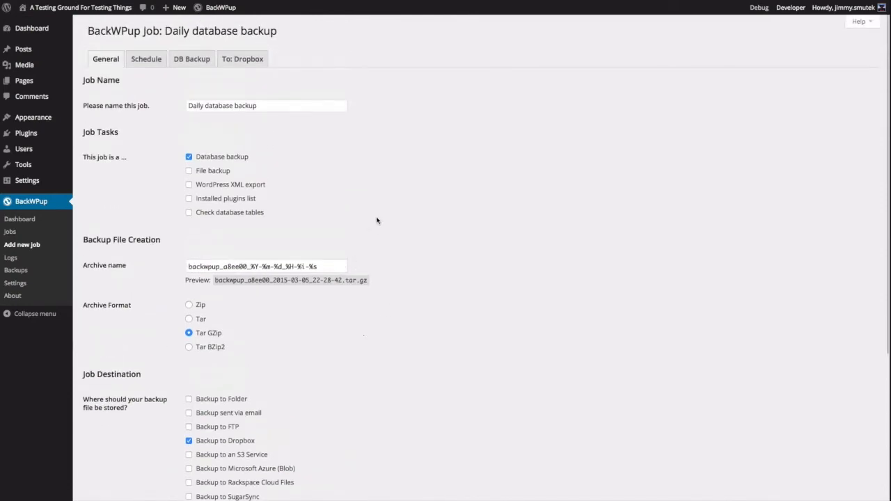
Schedule the job with WordPress cron to run daily at hour 2, minute 0, and open its database backup settings
left_click(156, 60)
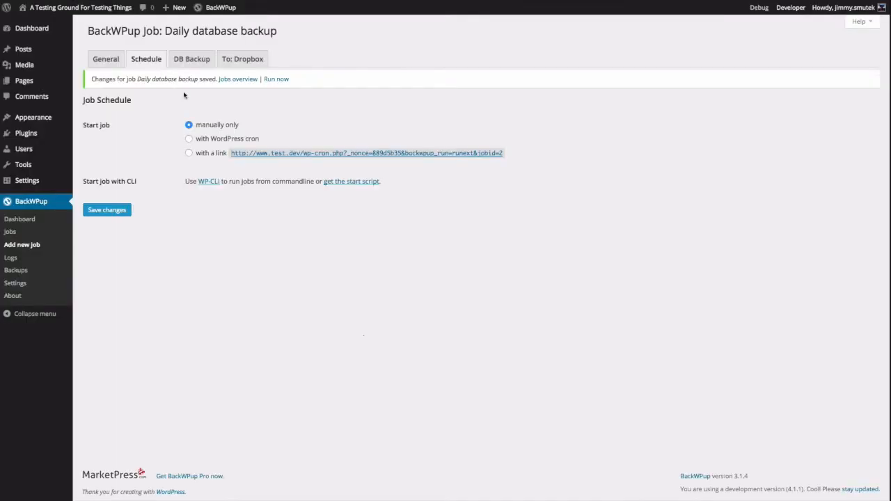
left_click(189, 139)
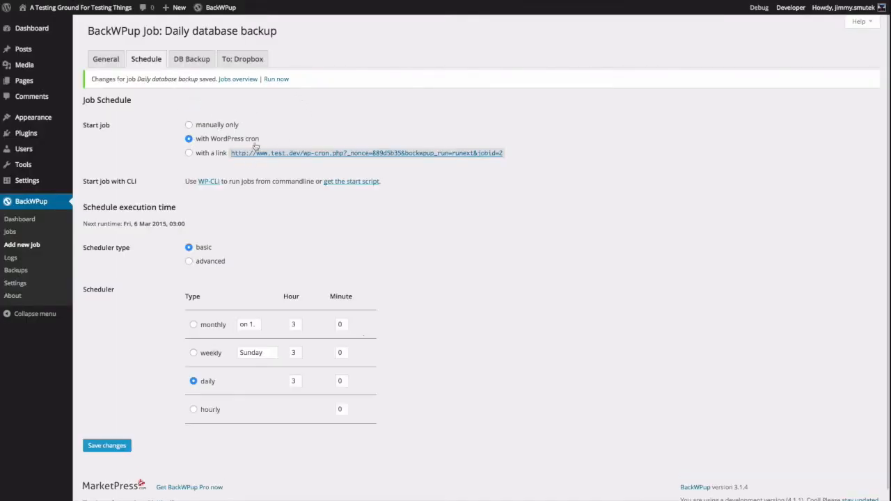
scroll(231, 277, "down", 1)
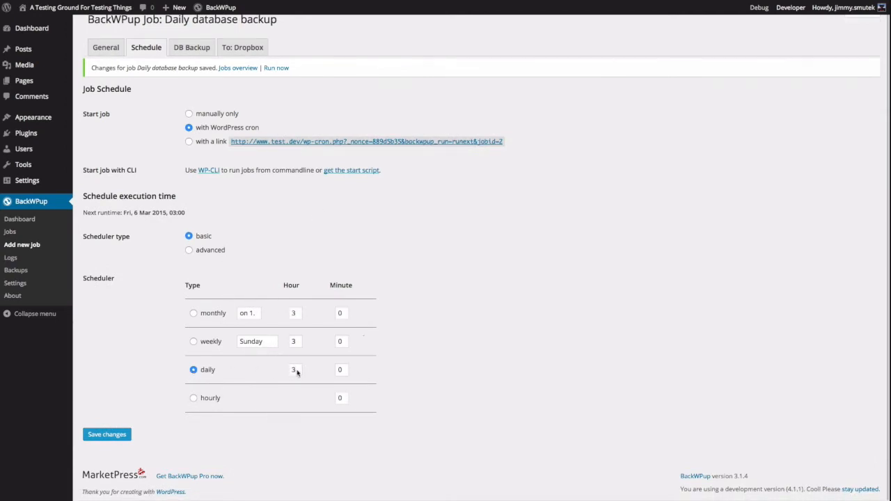
left_click(341, 371)
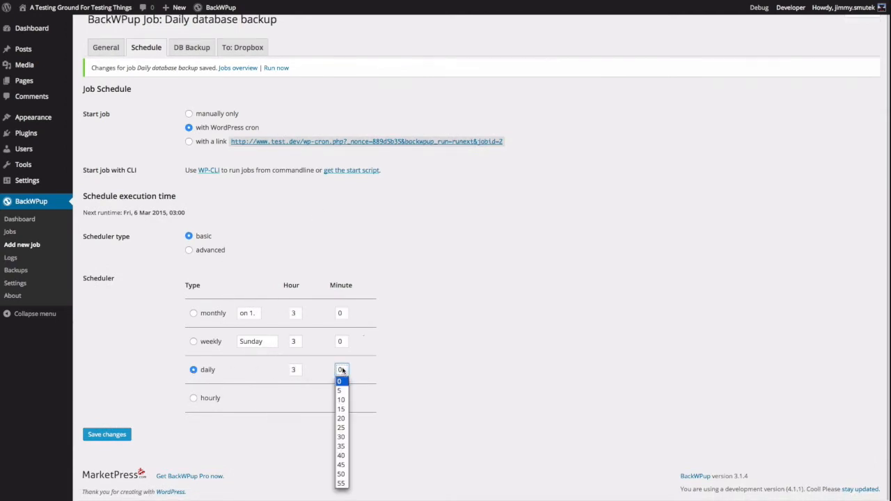
left_click(297, 371)
left_click(295, 370)
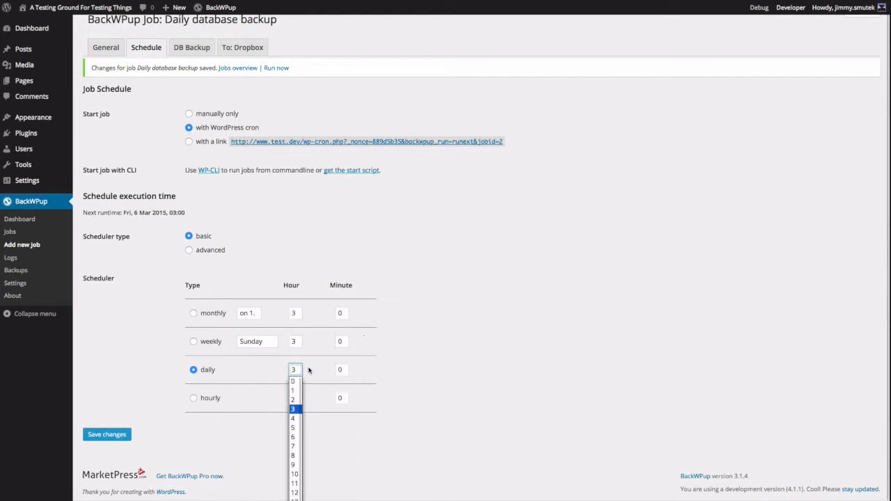
left_click(293, 400)
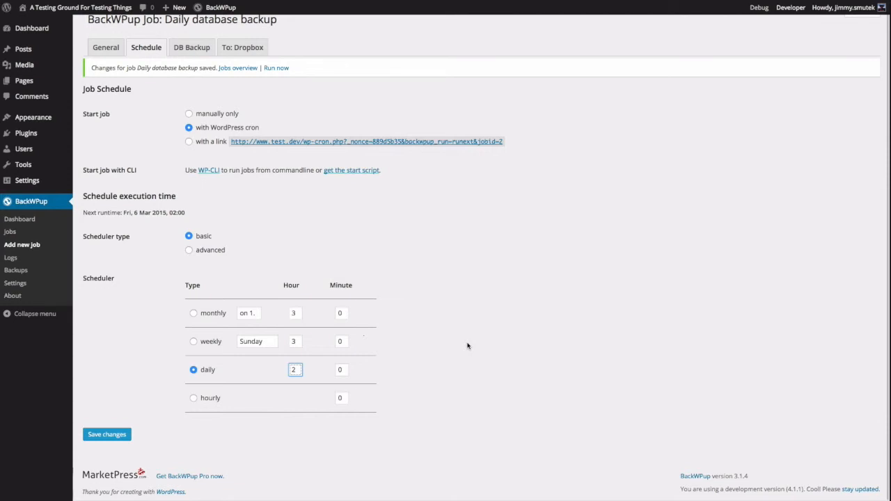
left_click(468, 345)
left_click(197, 50)
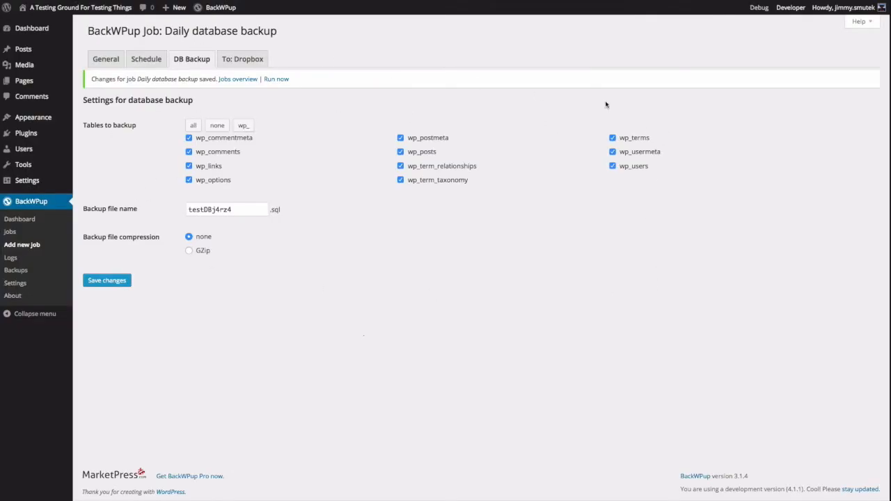
Request a Dropbox app auth code for the job, allow BackWPupApp access to its own folder, and copy the code
left_click(233, 59)
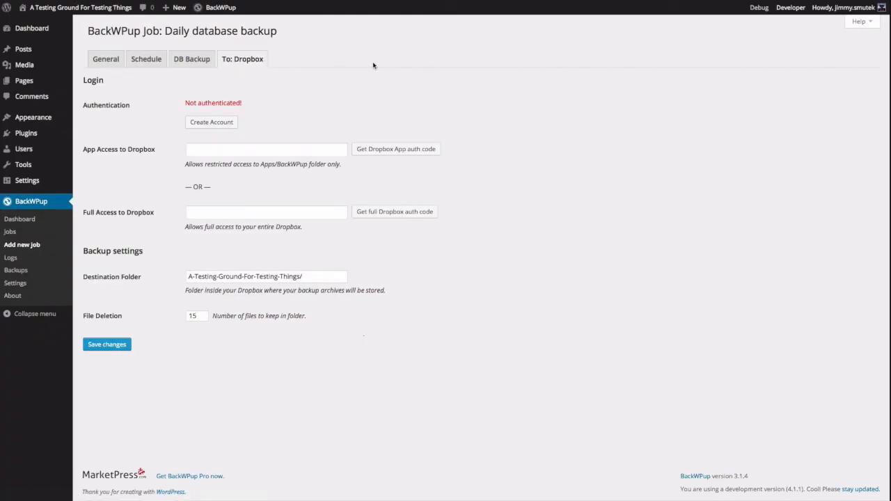
left_click(376, 153)
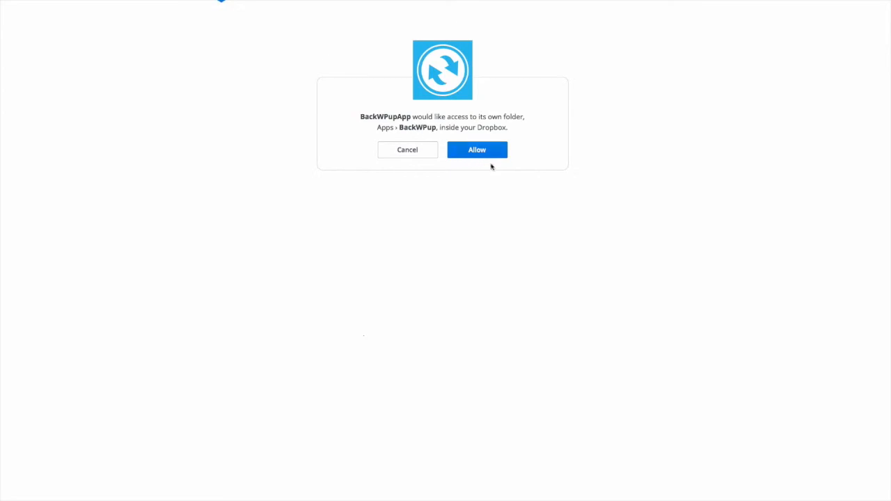
left_click(483, 154)
left_click_drag(533, 133, 353, 132)
right_click(392, 140)
left_click(394, 142)
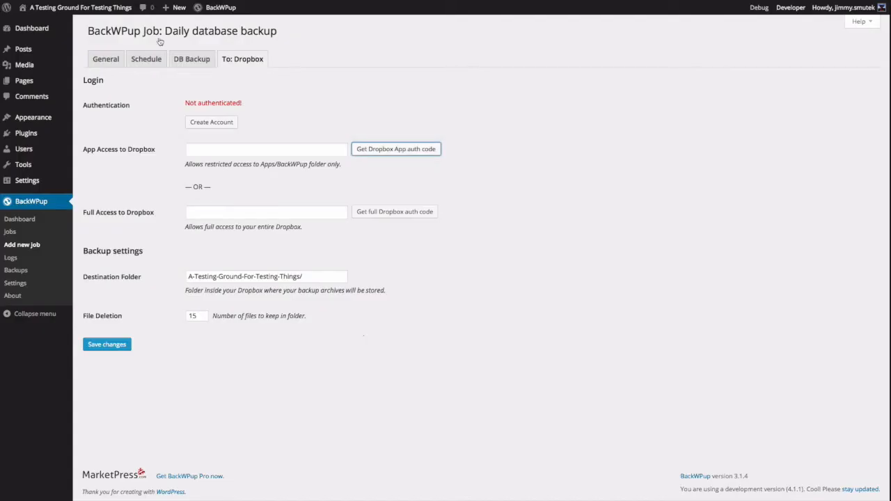
Paste the authorization code as the job's App Access to Dropbox code and save the changes
left_click(246, 148)
right_click(246, 149)
left_click(270, 189)
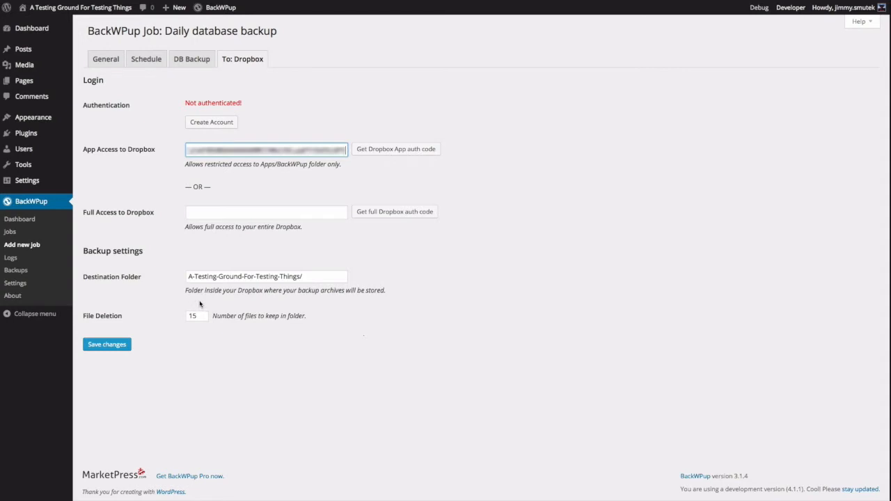
left_click(110, 346)
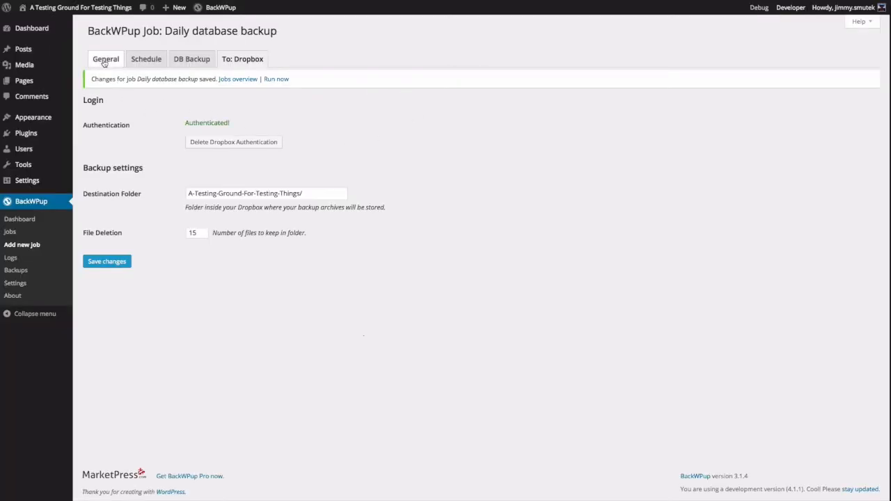
Select email as an additional backup destination in the job's general settings
left_click(135, 60)
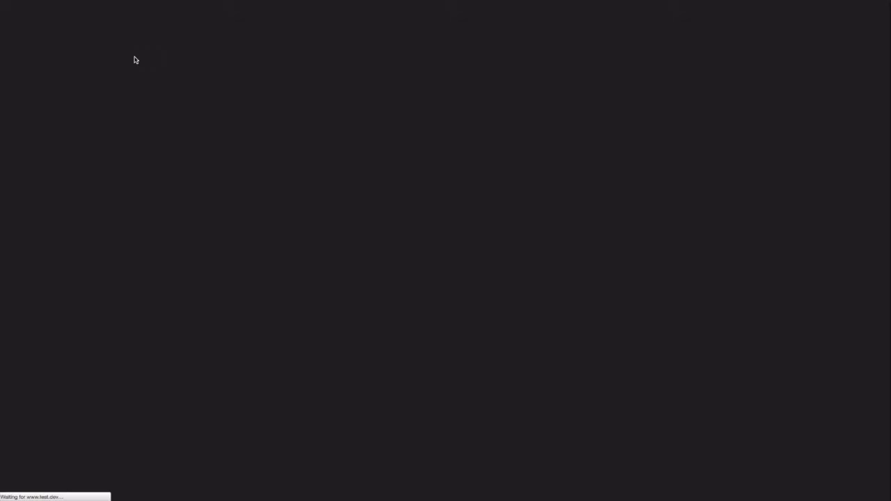
left_click(113, 61)
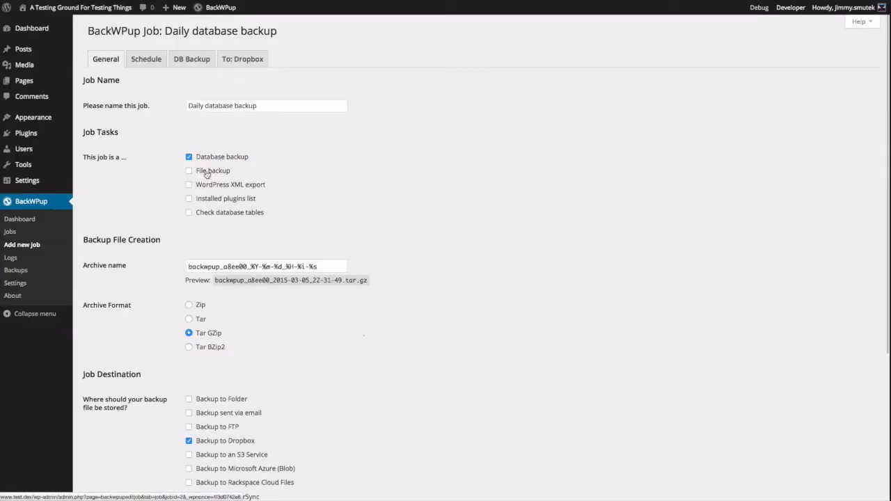
scroll(244, 211, "down", 3)
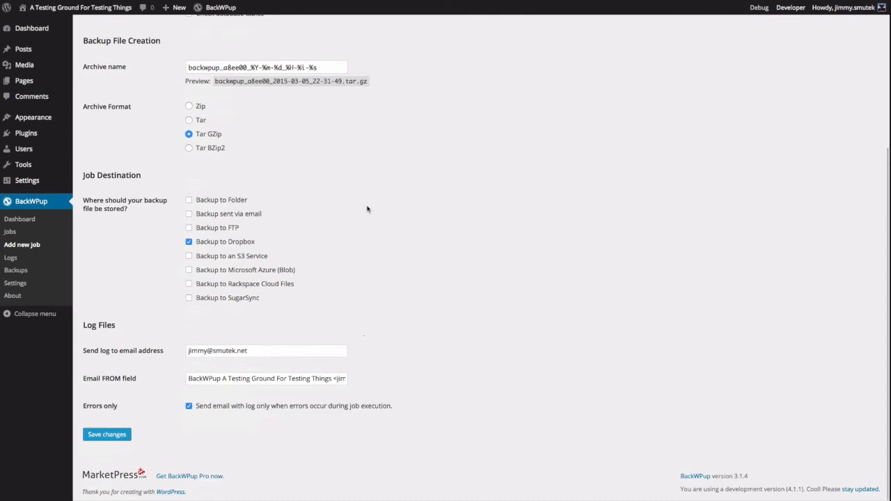
left_click(189, 216)
scroll(320, 184, "up", 5)
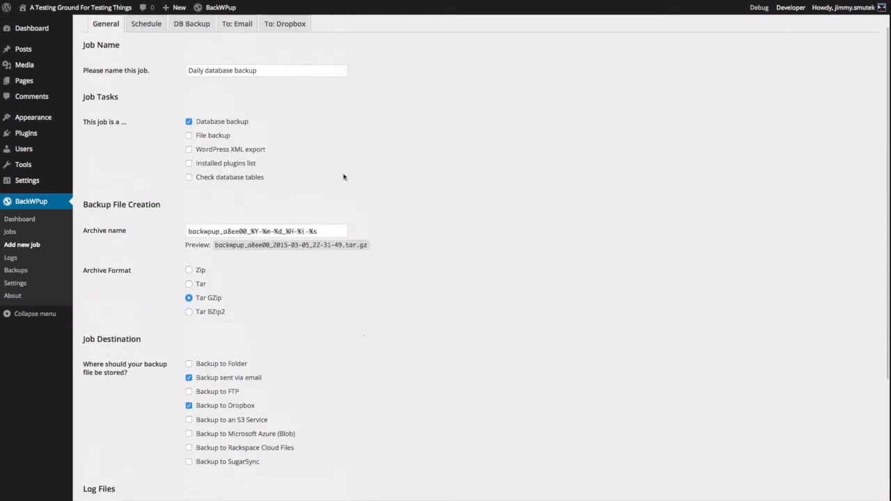
scroll(343, 176, "up", 1)
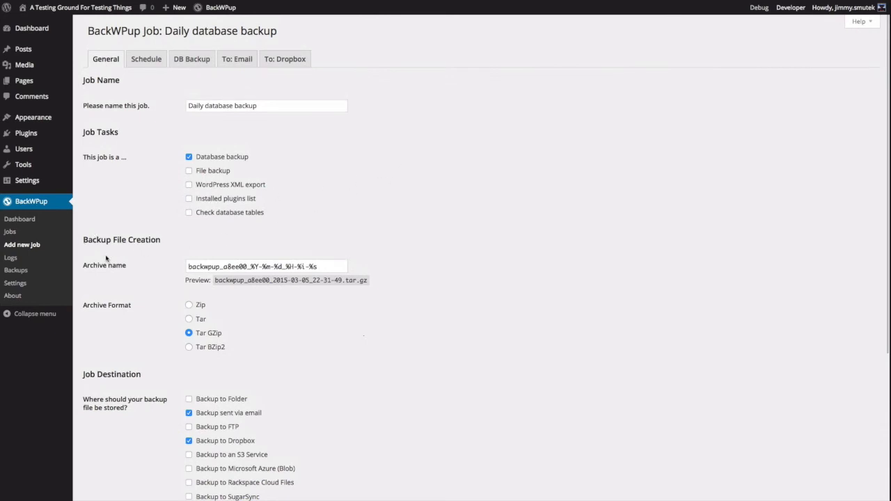
Run the "Daily database backup" job immediately from the jobs overview
left_click(10, 232)
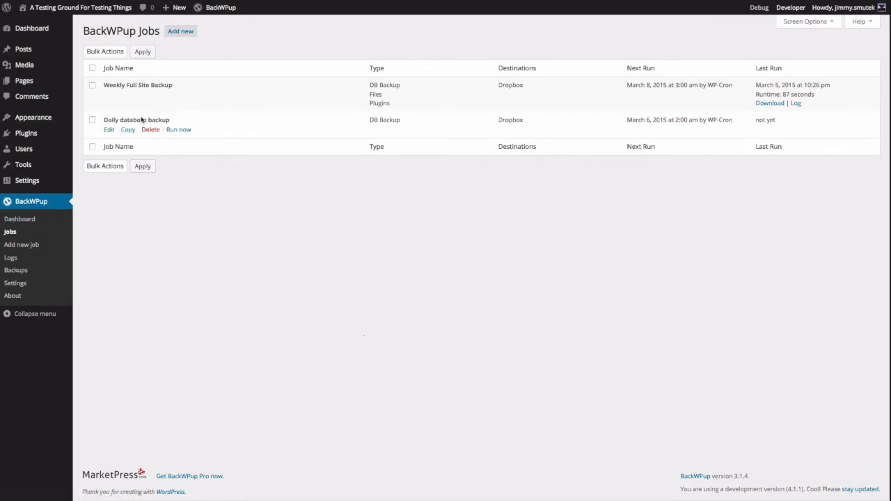
left_click(180, 130)
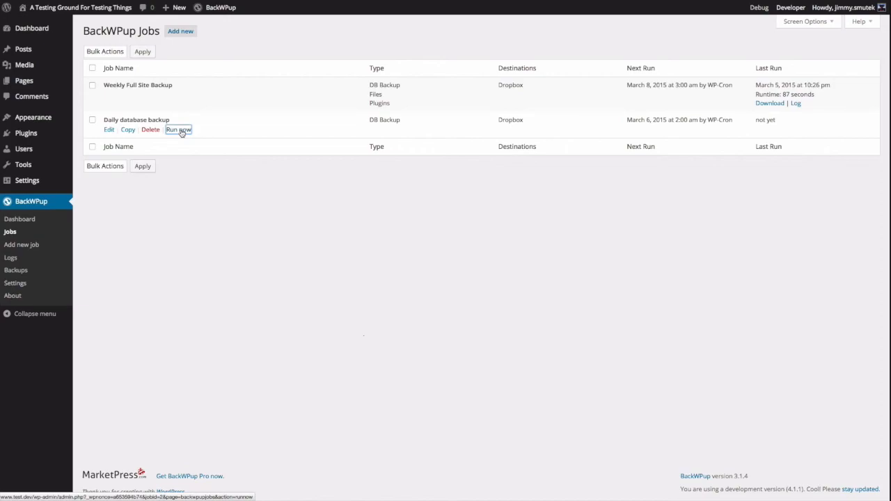